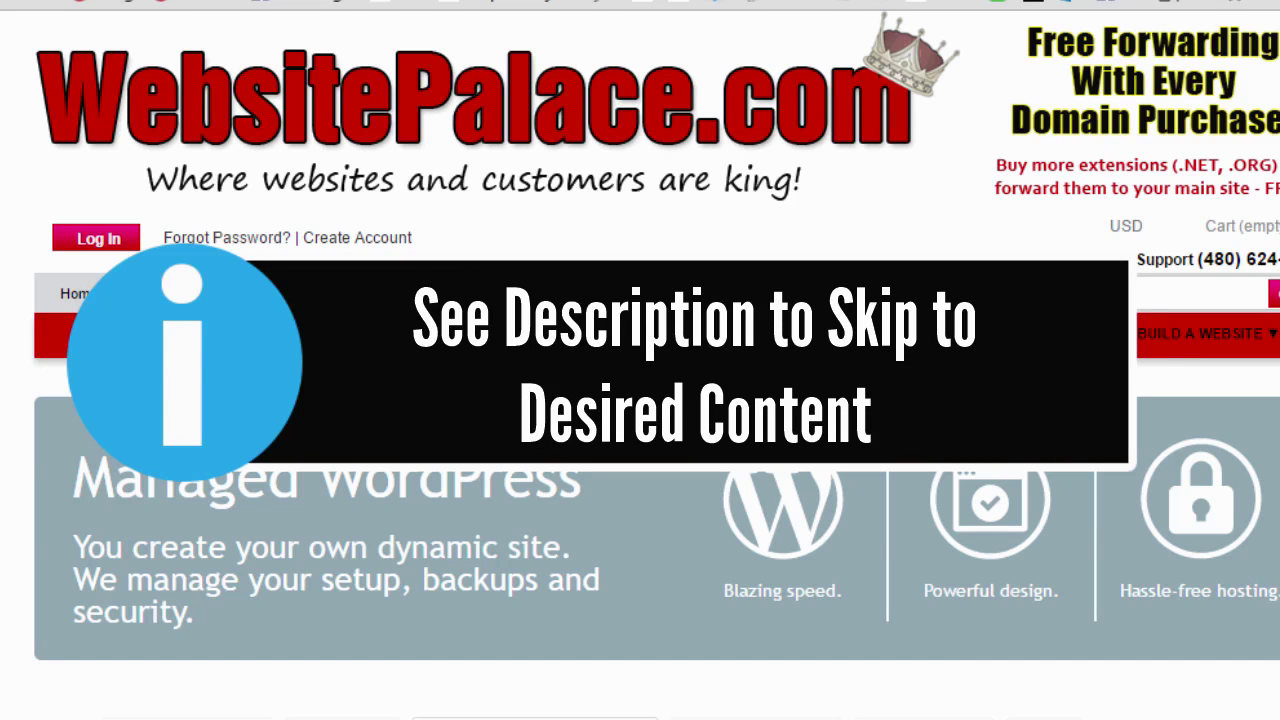
pyautogui.moveTo(300, 293)
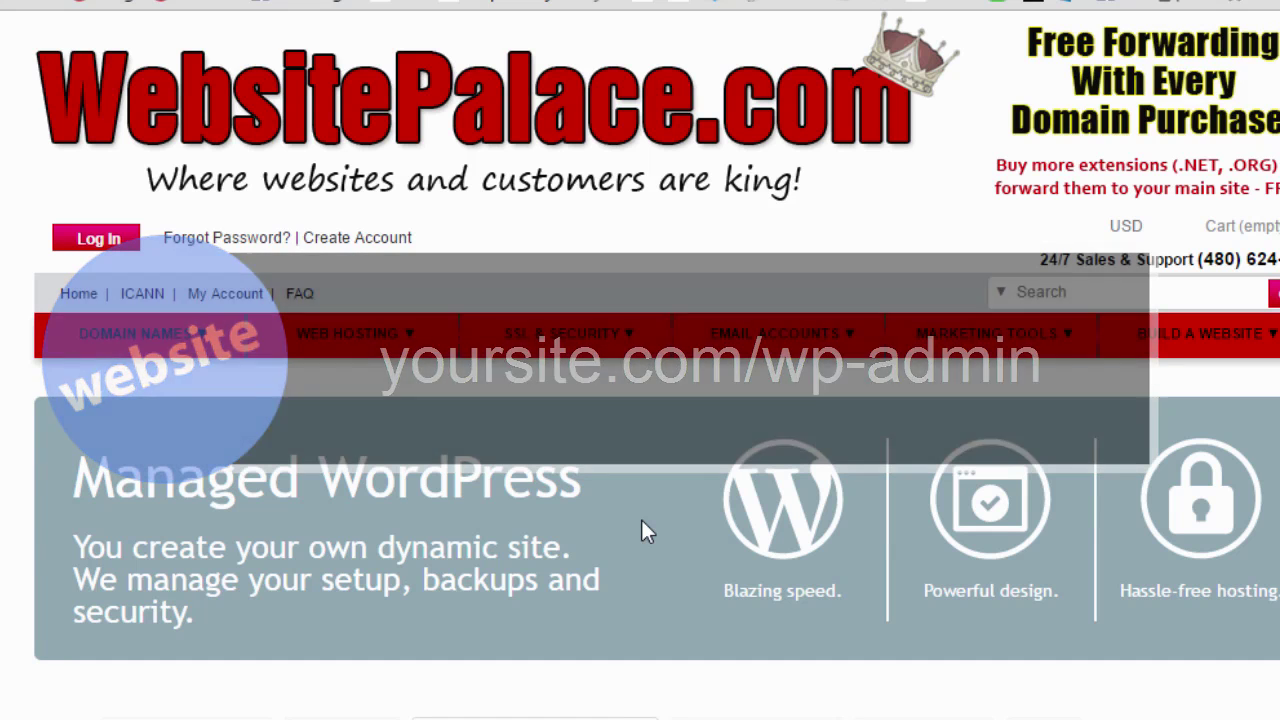
pyautogui.moveTo(563, 338)
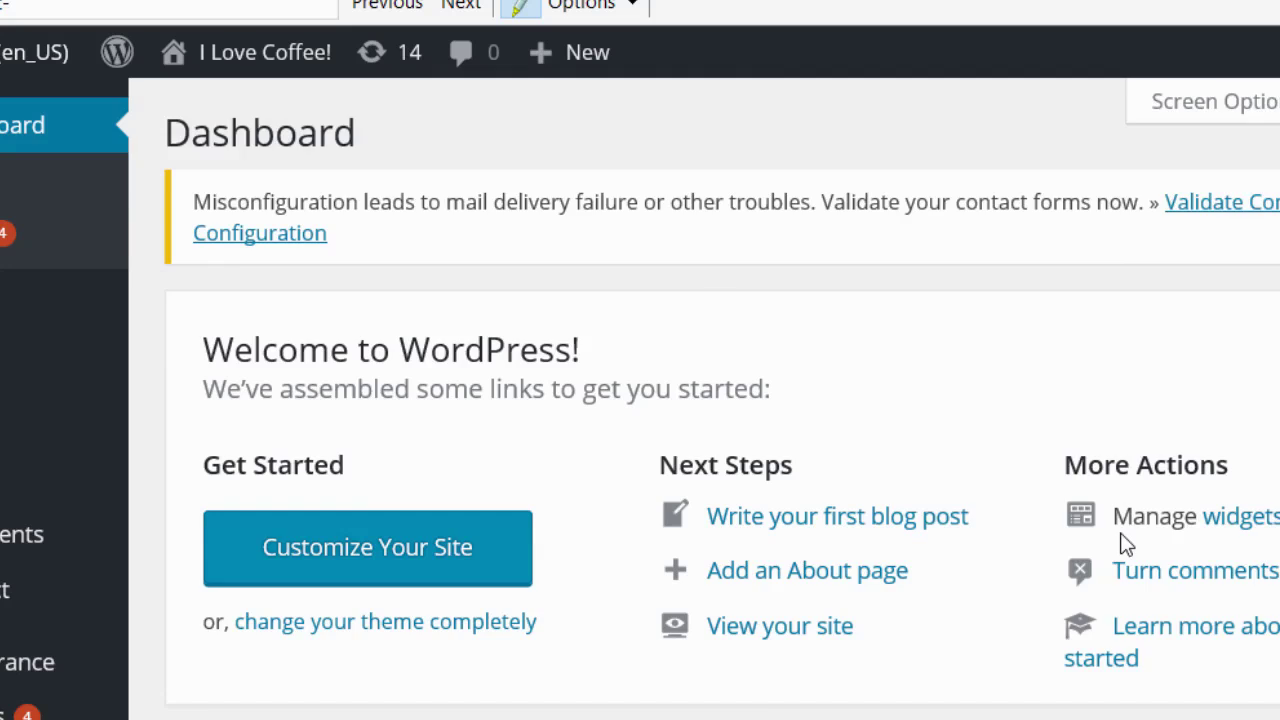
pyautogui.scroll(-4, 565, 594)
pyautogui.scroll(4, 565, 586)
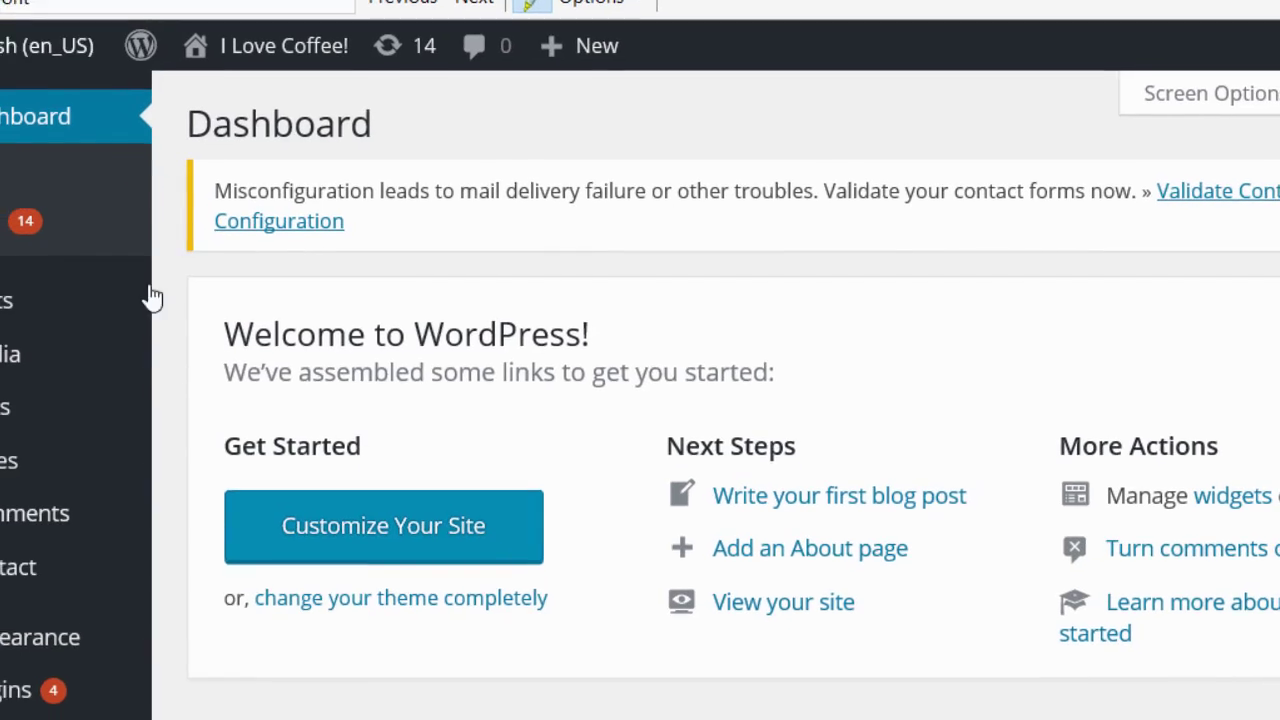
# Step: Open the site's installed themes and go to the page for adding new themes
pyautogui.scroll(-3, 149, 294)
pyautogui.moveTo(115, 395)
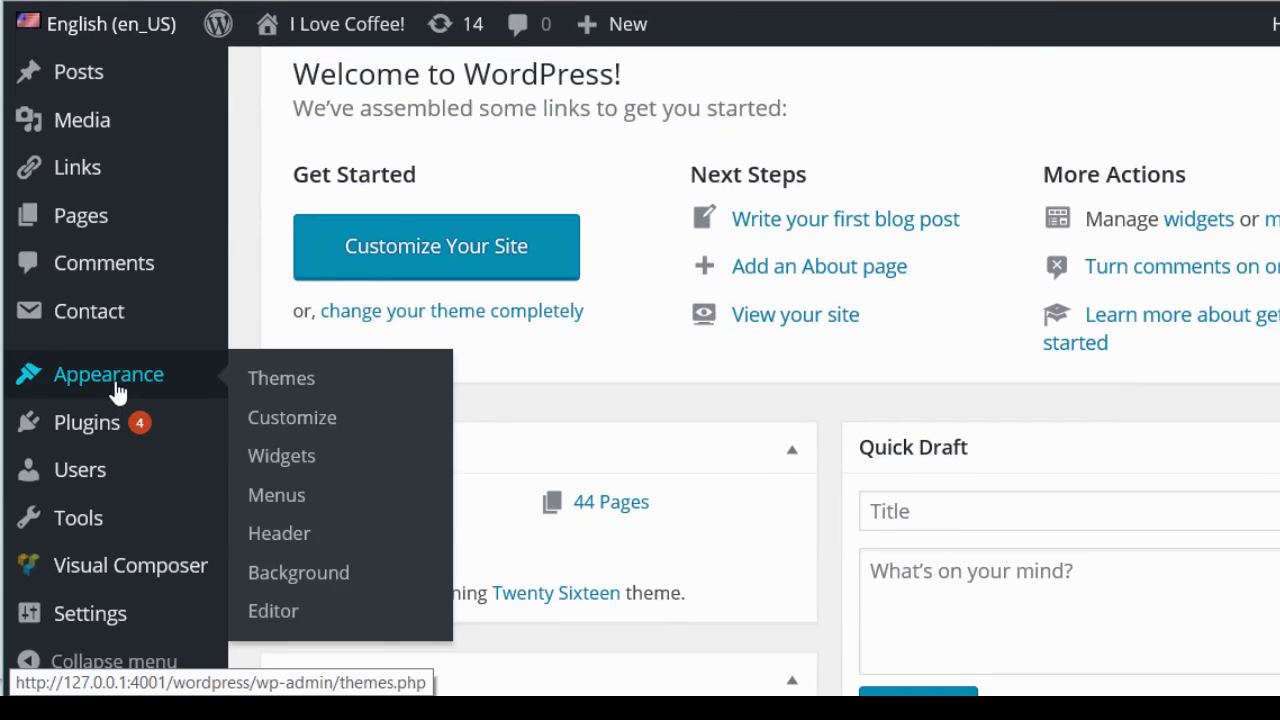
pyautogui.click(257, 380)
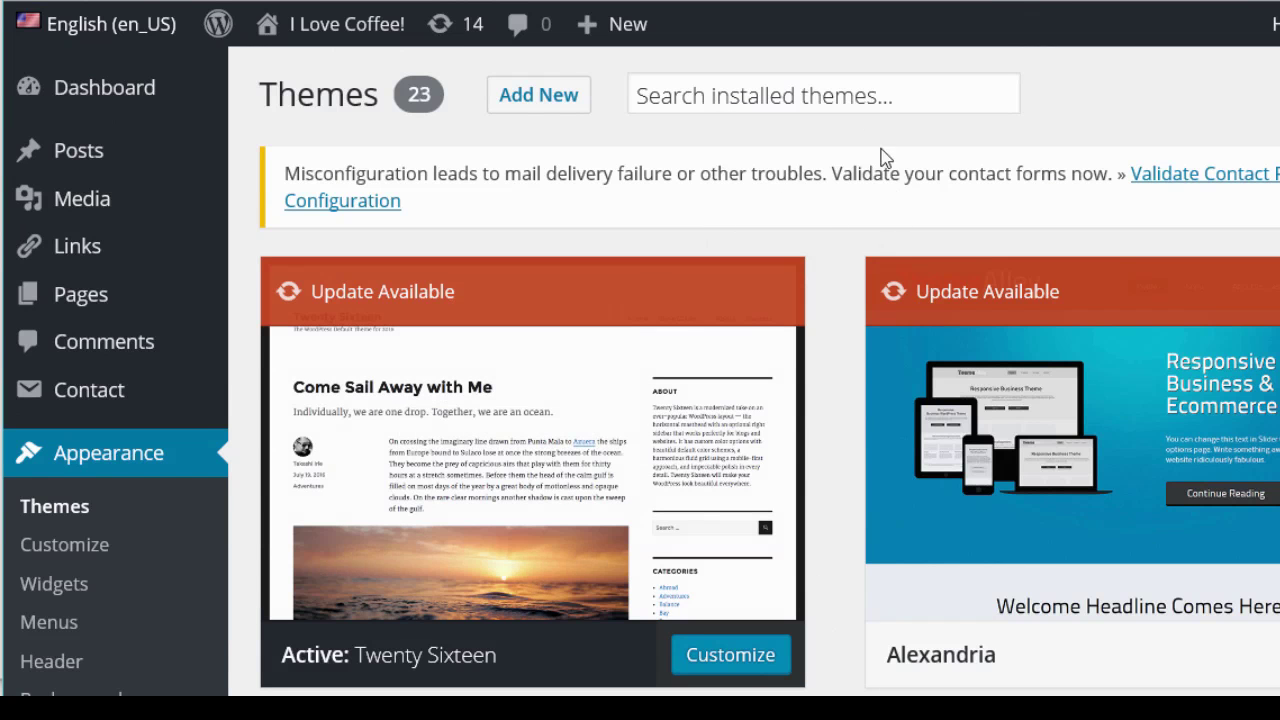
pyautogui.click(558, 105)
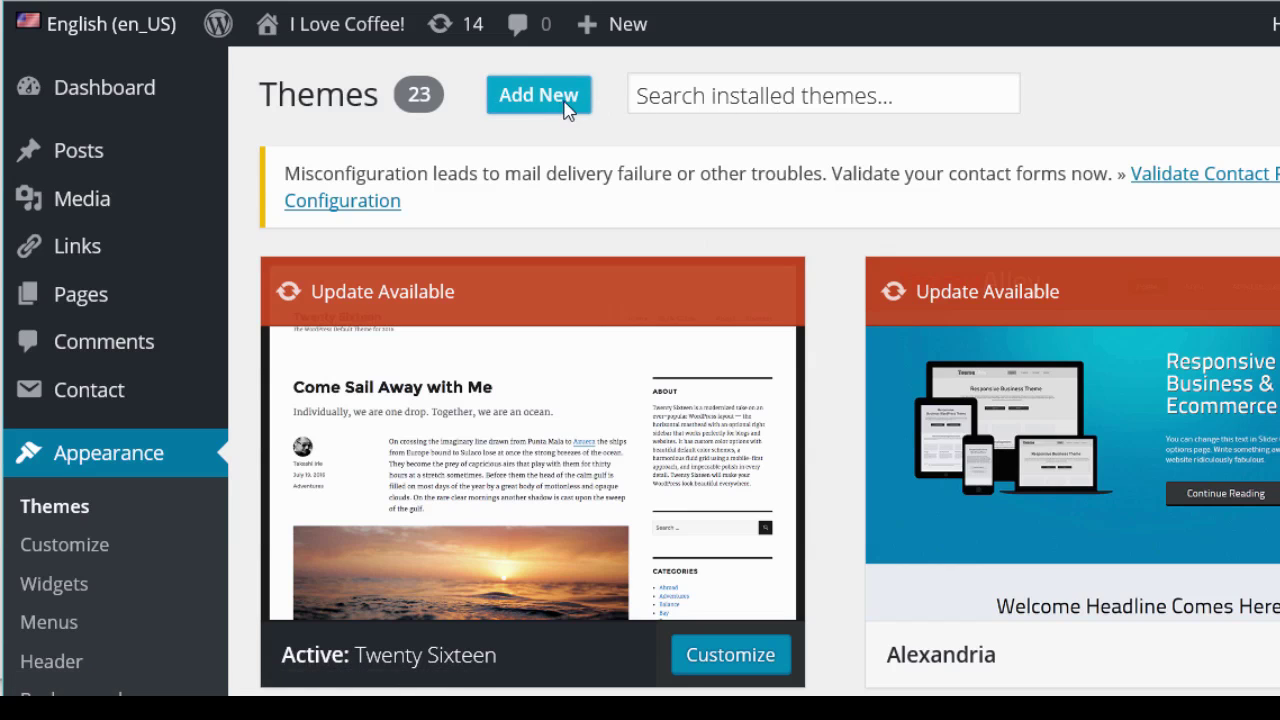
# Step: Filter the available themes by the Blue color and Responsive Layout features
pyautogui.click(858, 290)
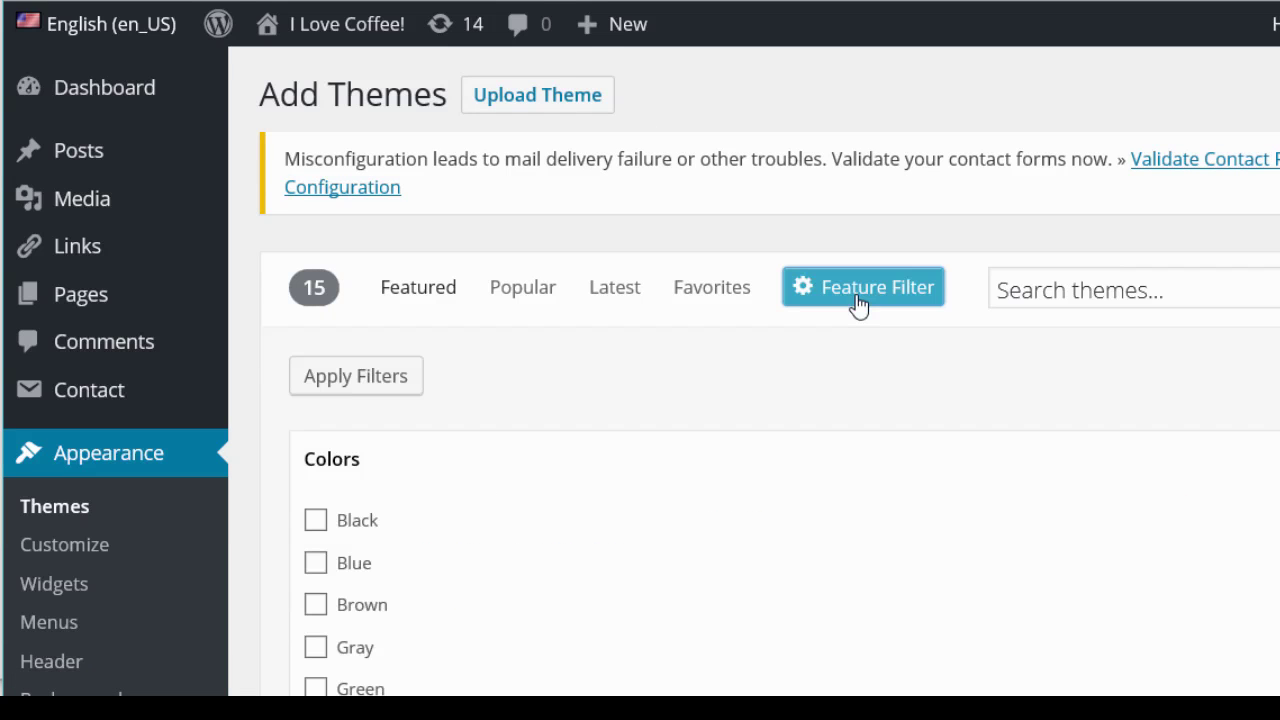
pyautogui.scroll(-3, 751, 337)
pyautogui.click(315, 354)
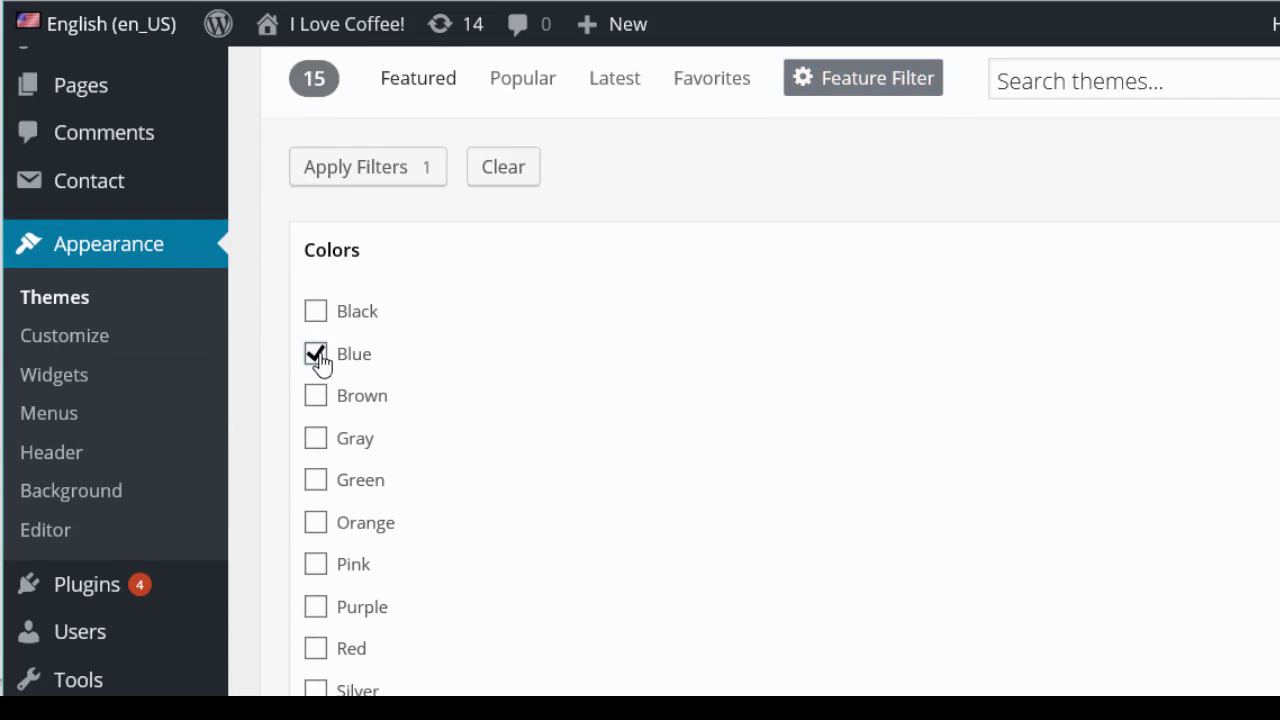
pyautogui.scroll(-10, 534, 391)
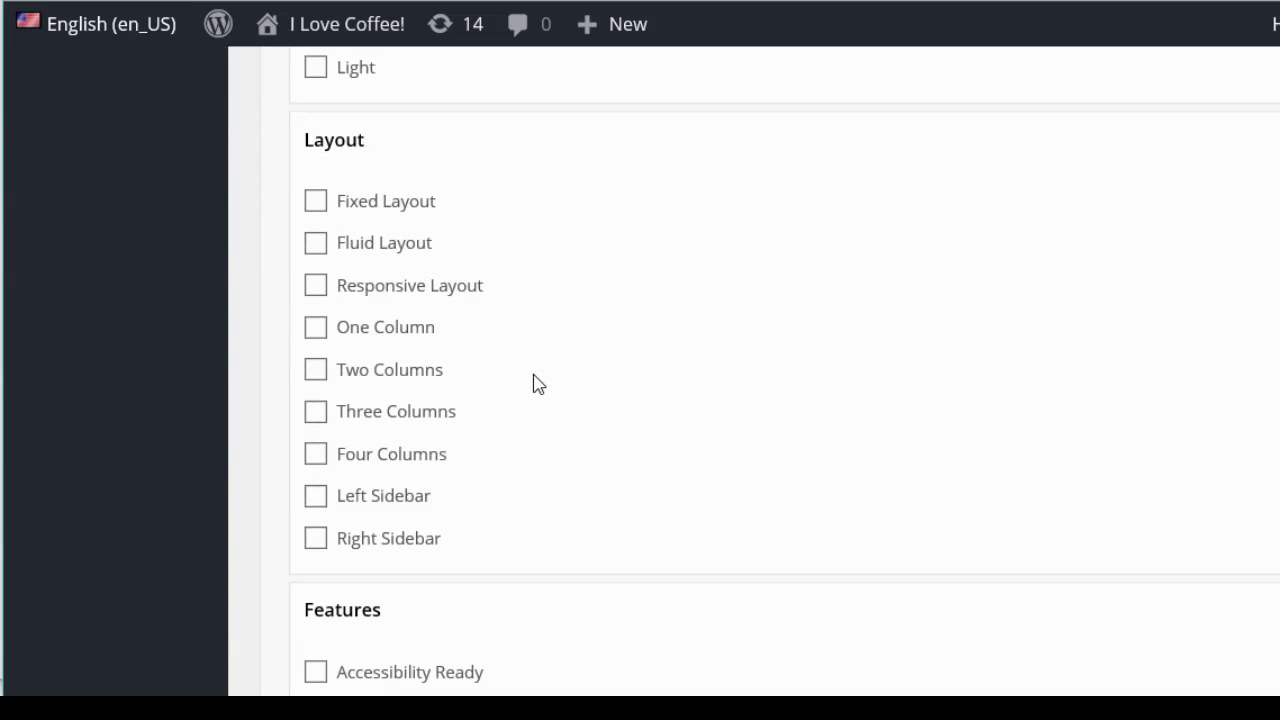
pyautogui.click(315, 288)
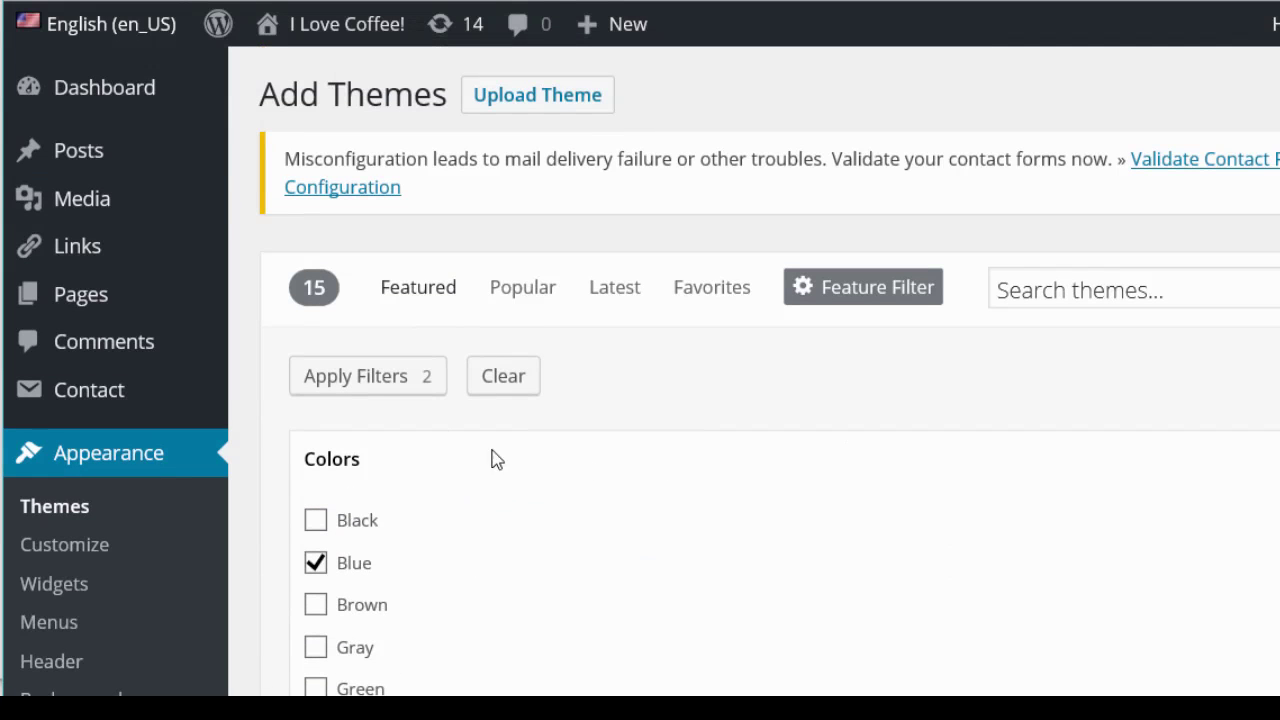
pyautogui.click(386, 390)
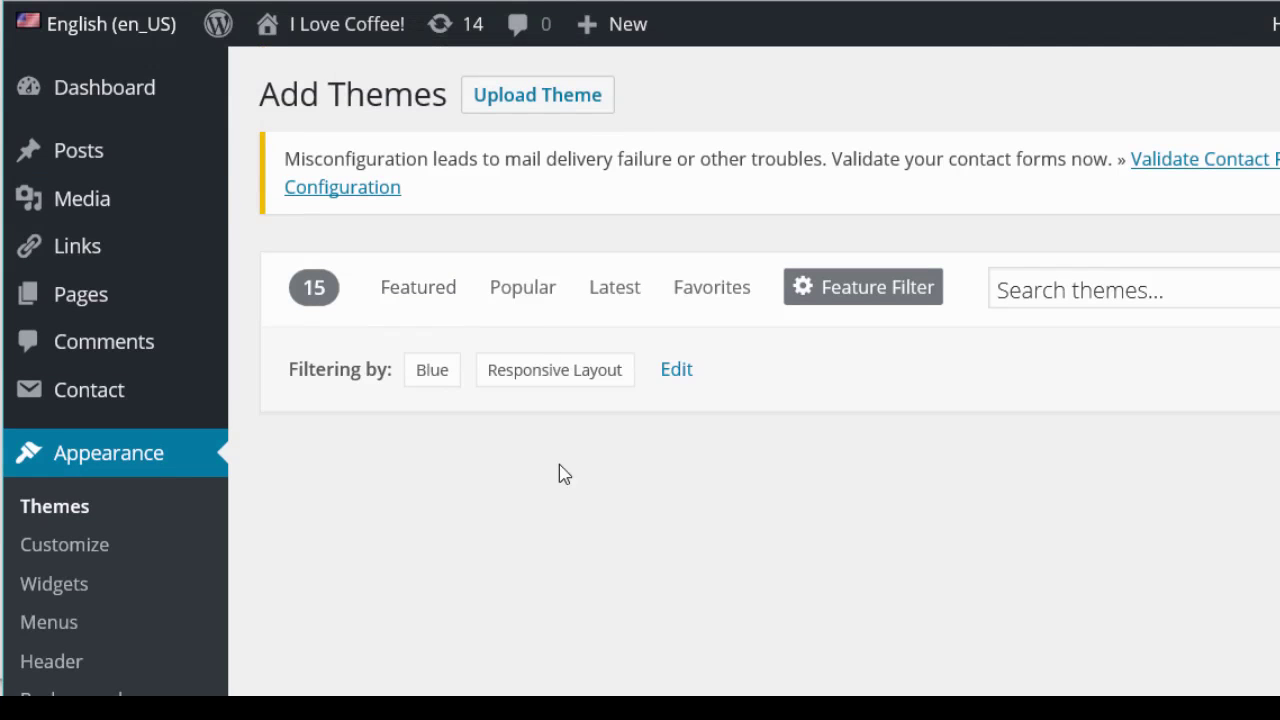
# Step: Examine the filtered themes with their install and preview options, and open the header customization
pyautogui.scroll(-1, 963, 345)
pyautogui.scroll(-2, 960, 340)
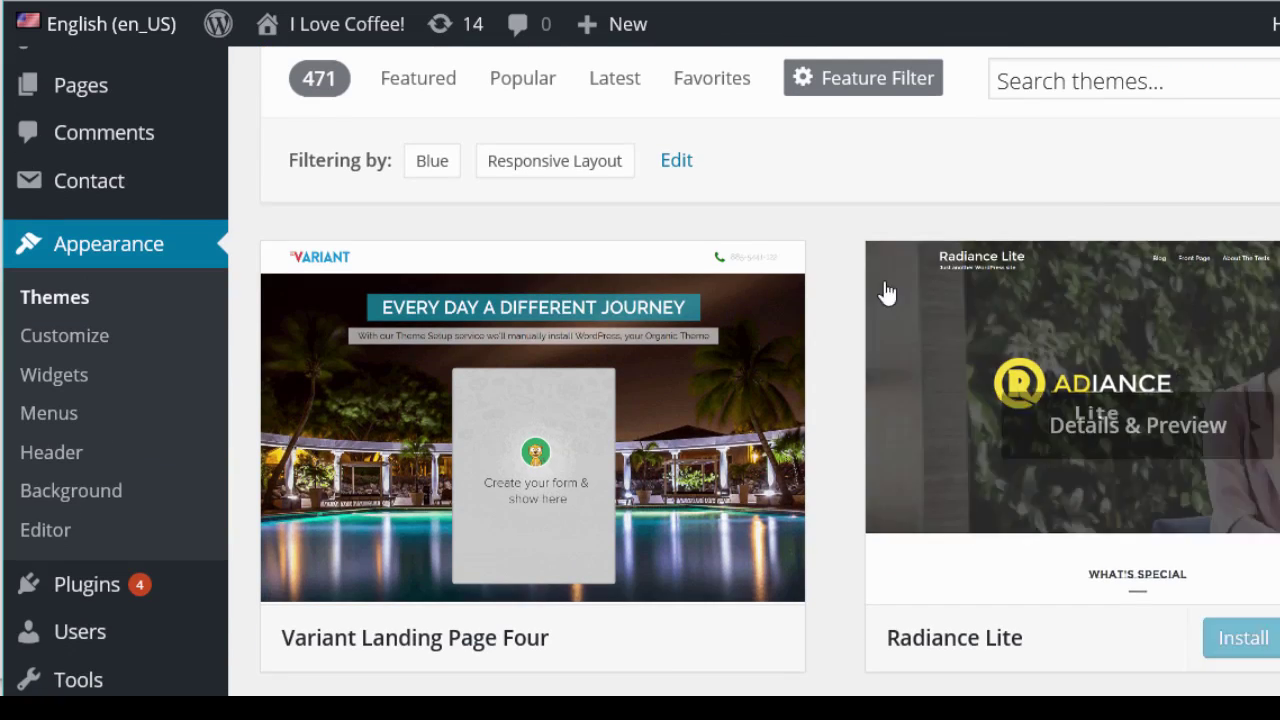
pyautogui.scroll(-2, 1000, 342)
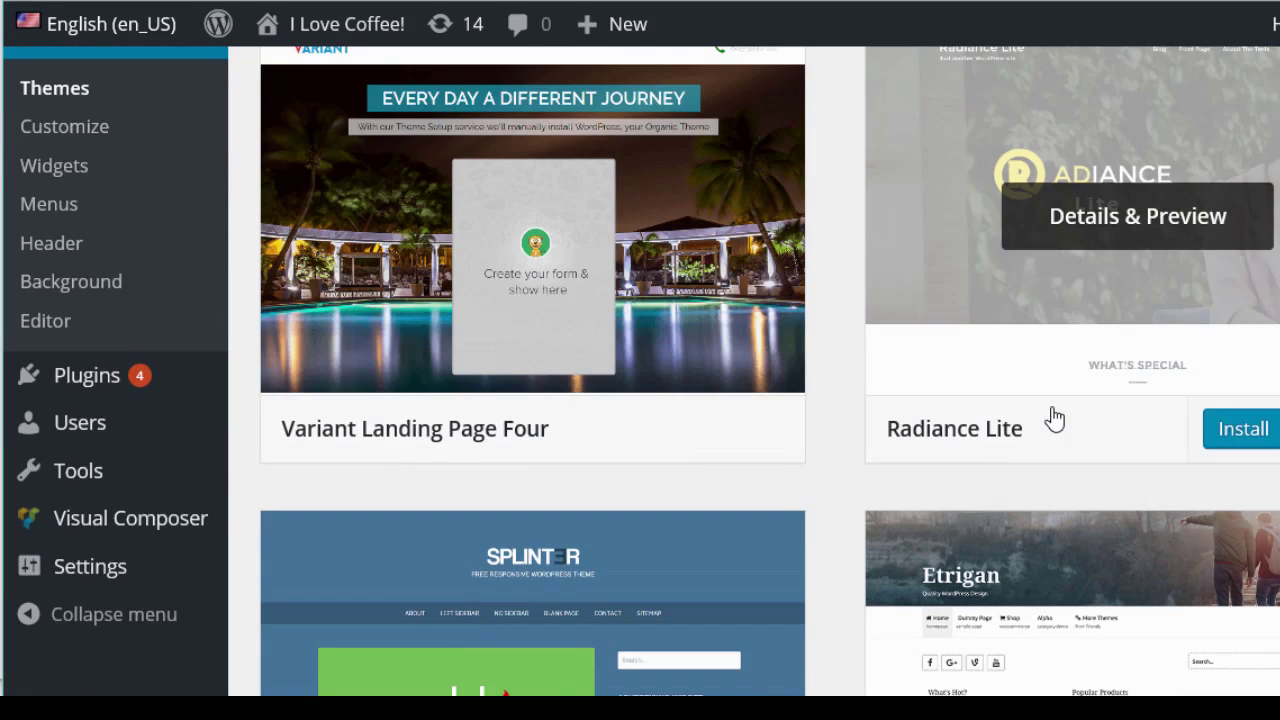
pyautogui.moveTo(752, 444)
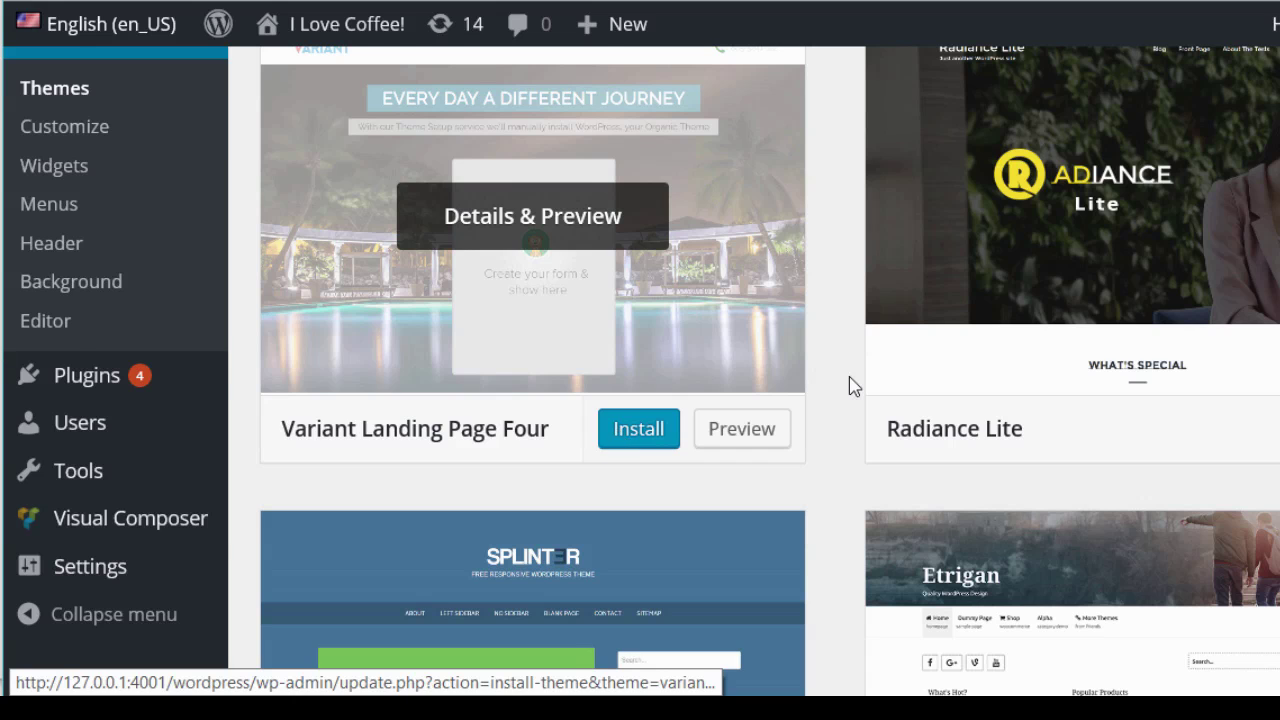
pyautogui.scroll(1, 852, 386)
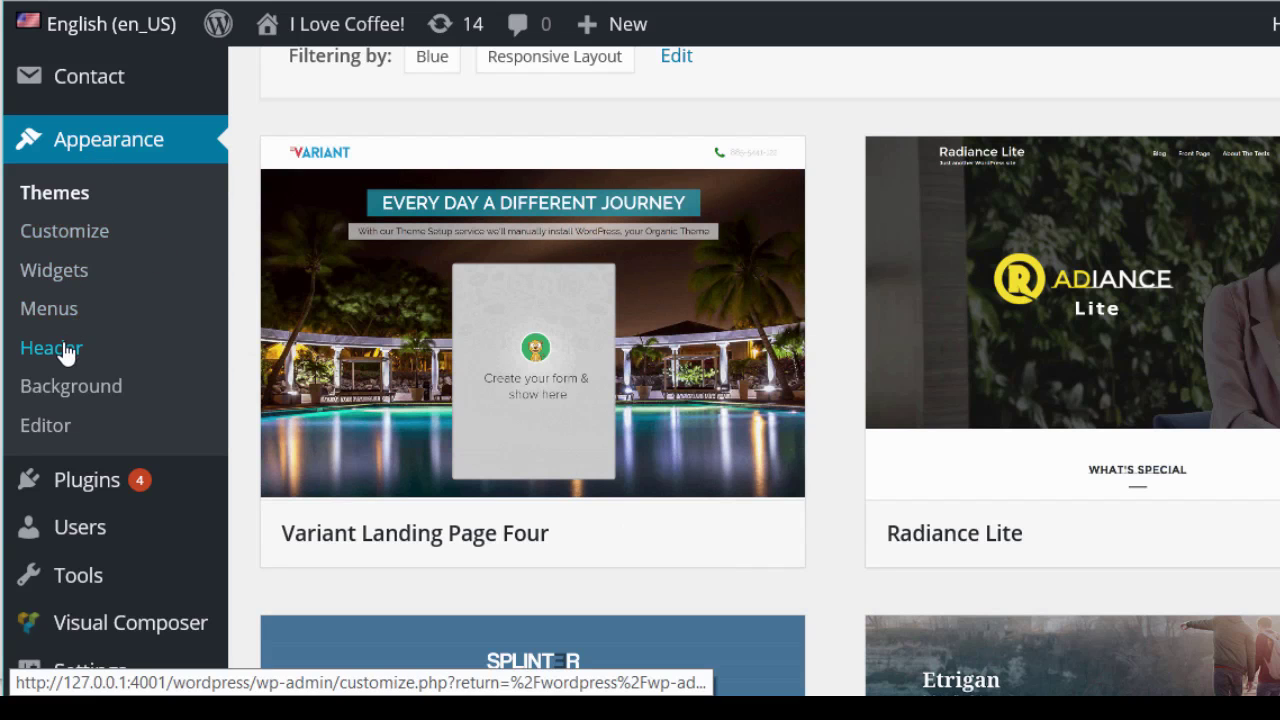
pyautogui.click(63, 350)
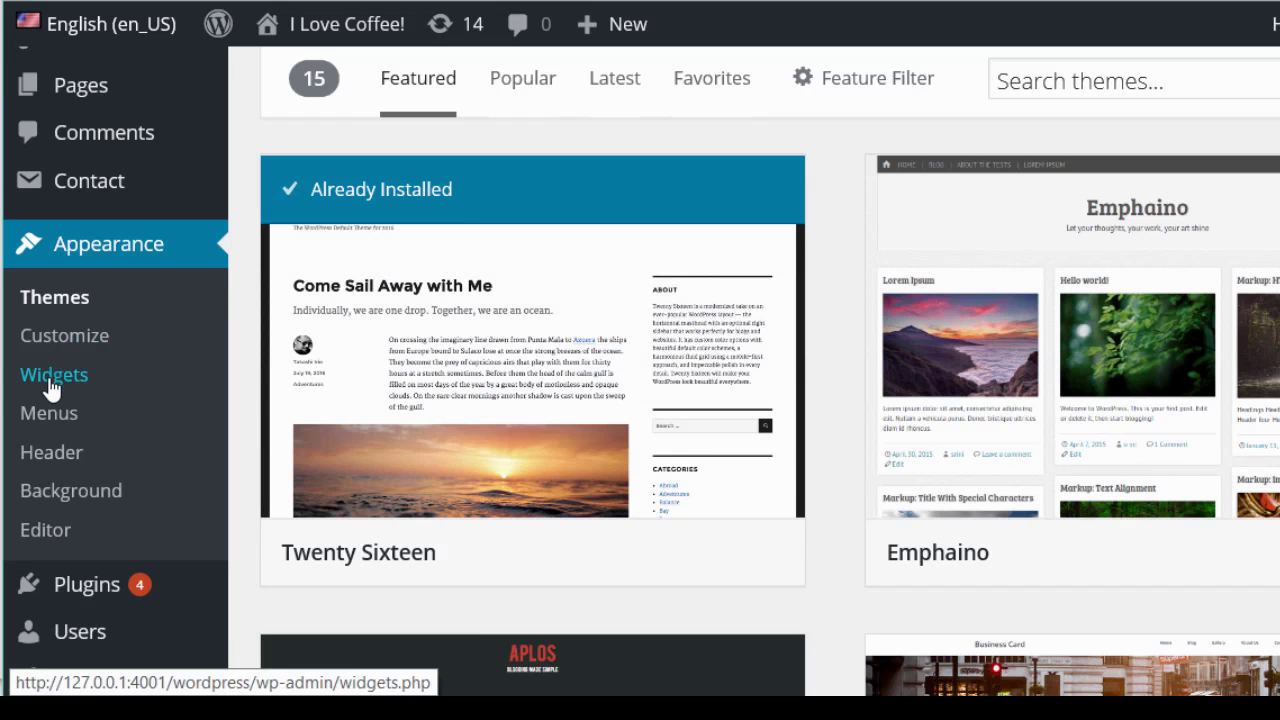
# Step: Open the widget management page and add a Text widget to the Sidebar area
pyautogui.click(52, 380)
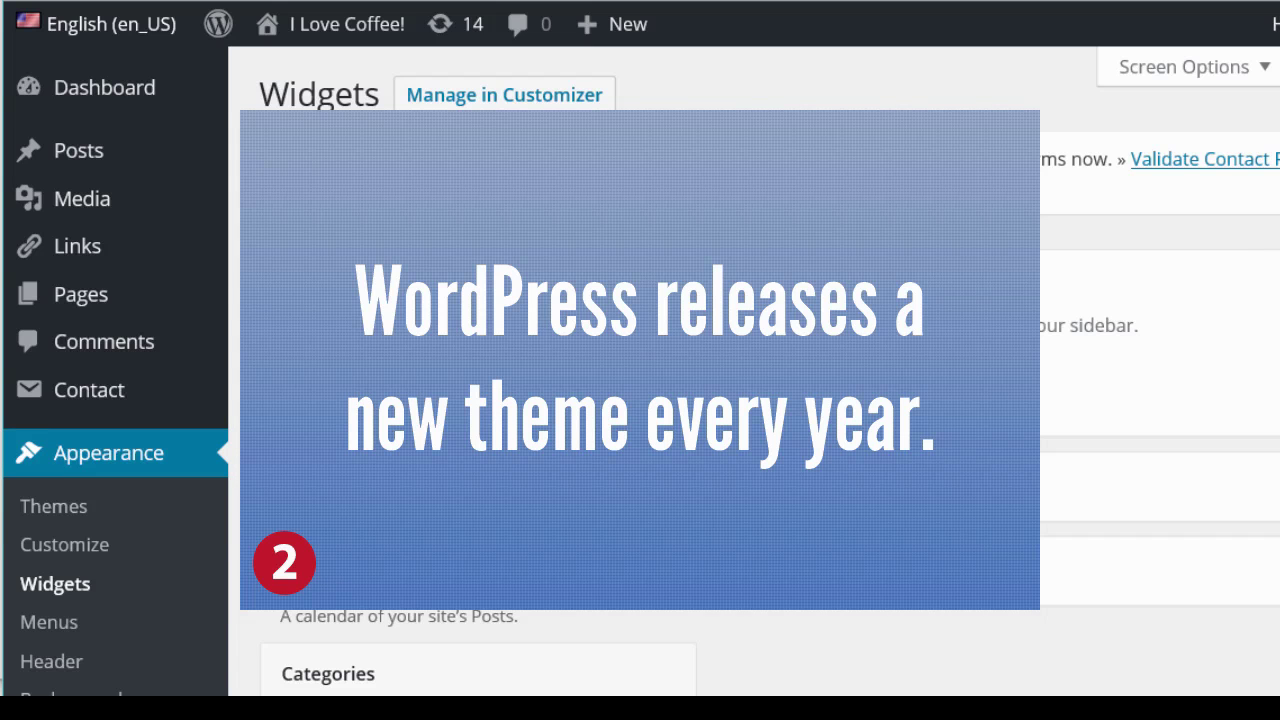
pyautogui.scroll(-1, 1000, 569)
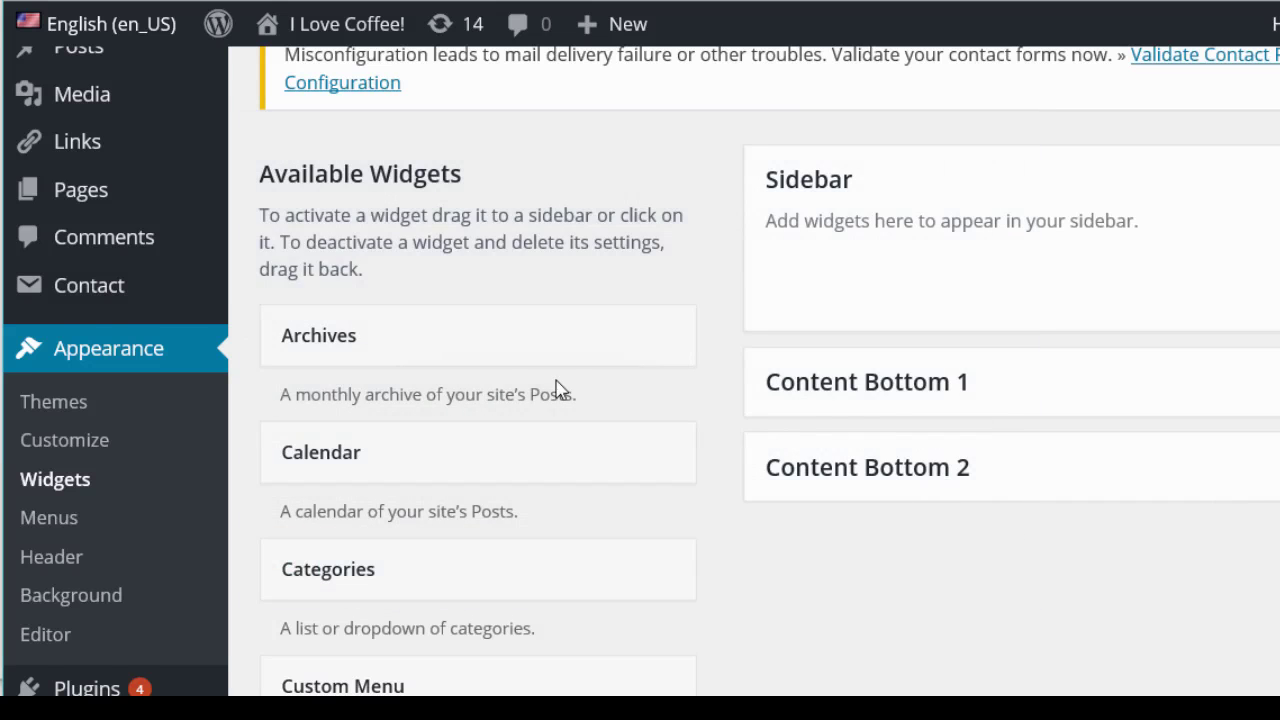
pyautogui.scroll(-10, 560, 391)
pyautogui.moveTo(471, 420); pyautogui.dragTo(894, 374)
# Step: Give the sidebar Text widget the title "Title" and the content "text here.", and save it
pyautogui.click(920, 490)
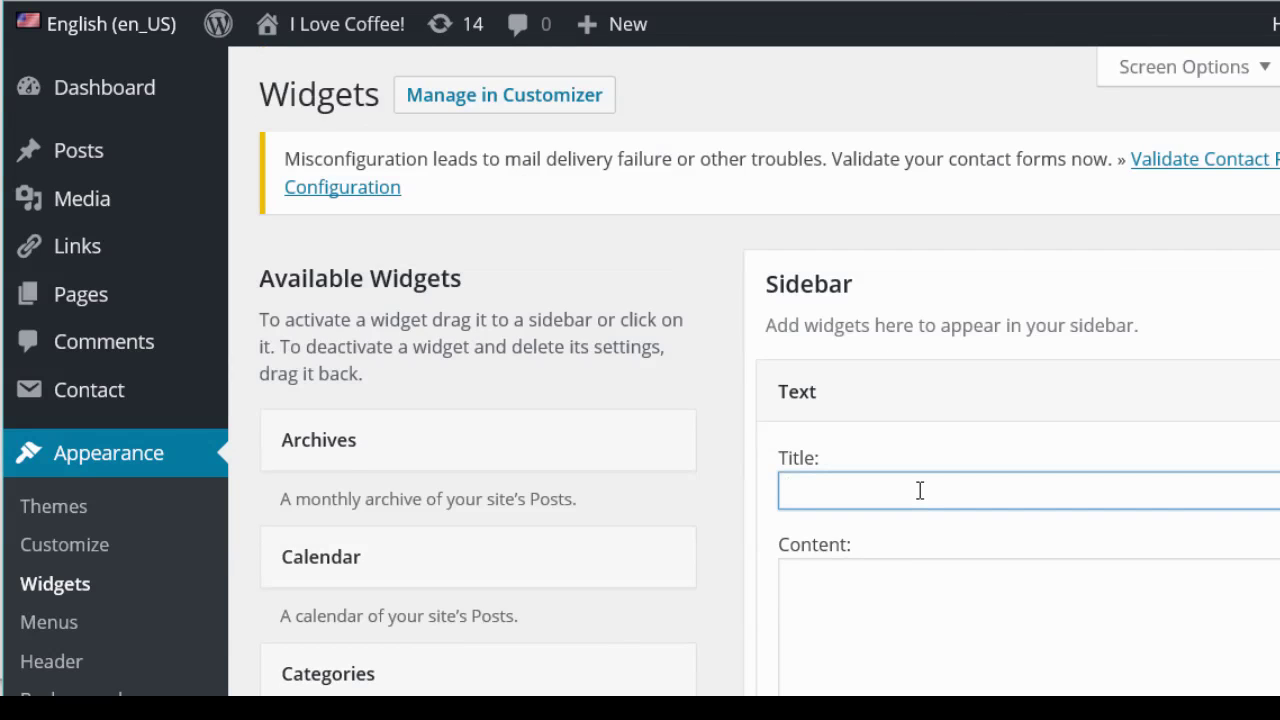
pyautogui.write('Title')
pyautogui.press('Tab')
pyautogui.write('text here.')
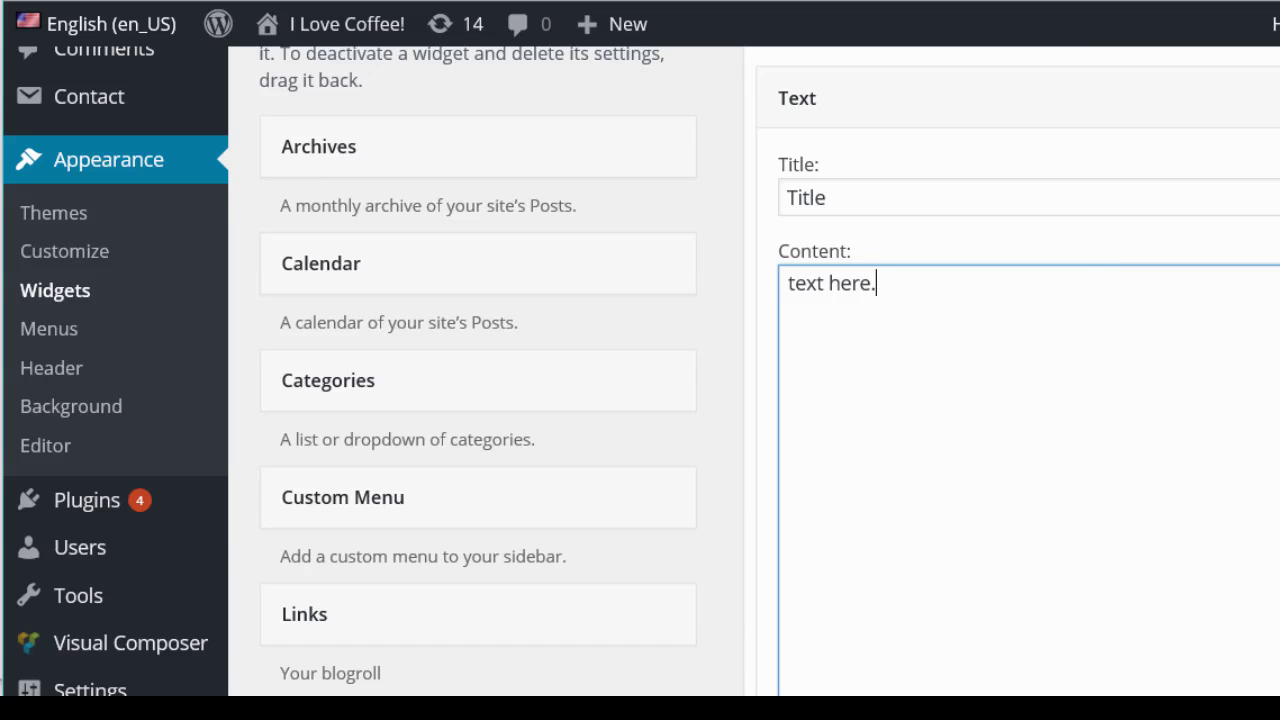
pyautogui.scroll(-1, 1000, 240)
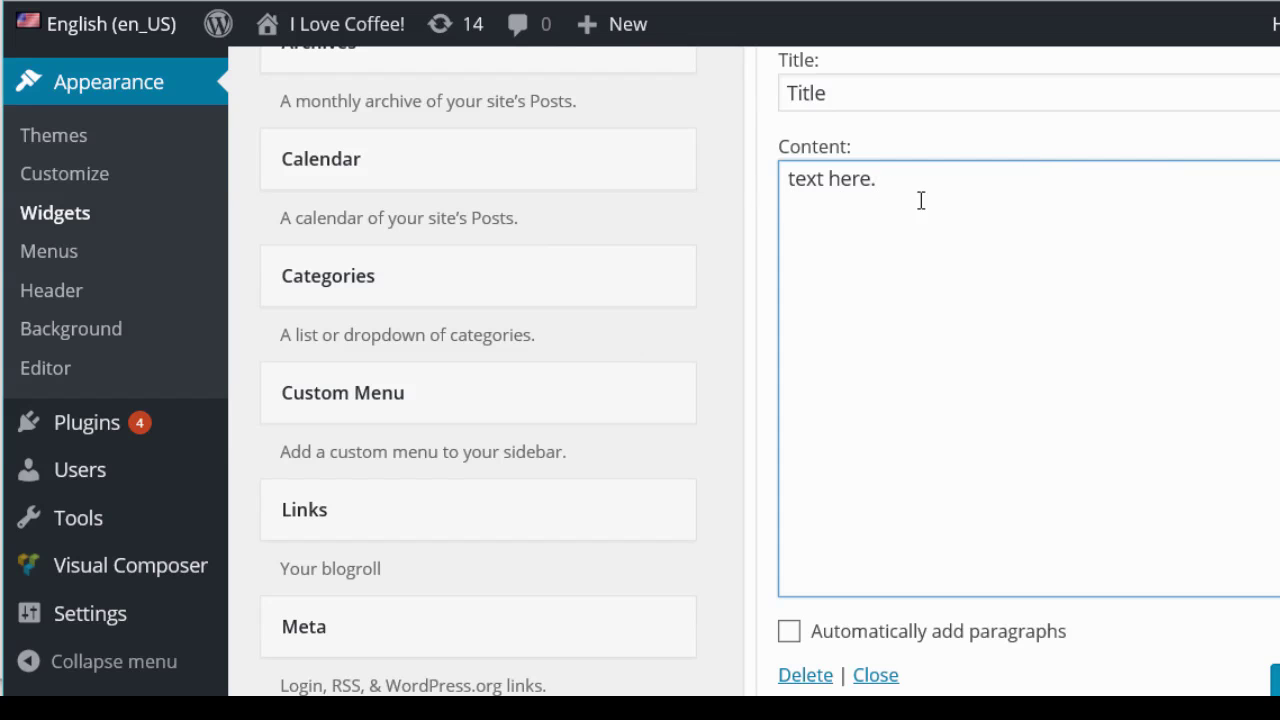
pyautogui.click(1260, 682)
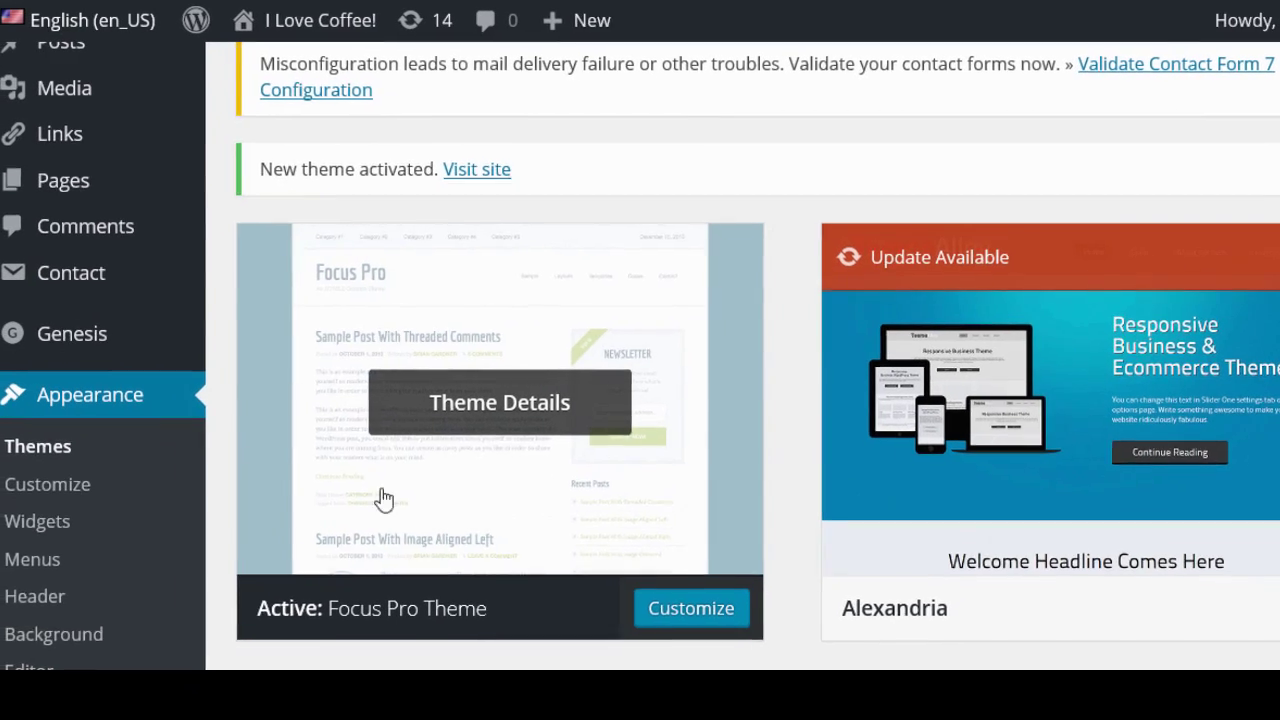
# Step: Examine the Genesis theme settings, including default layout, navigation, breadcrumbs, comments, blog page and header scripts
pyautogui.moveTo(12, 360)
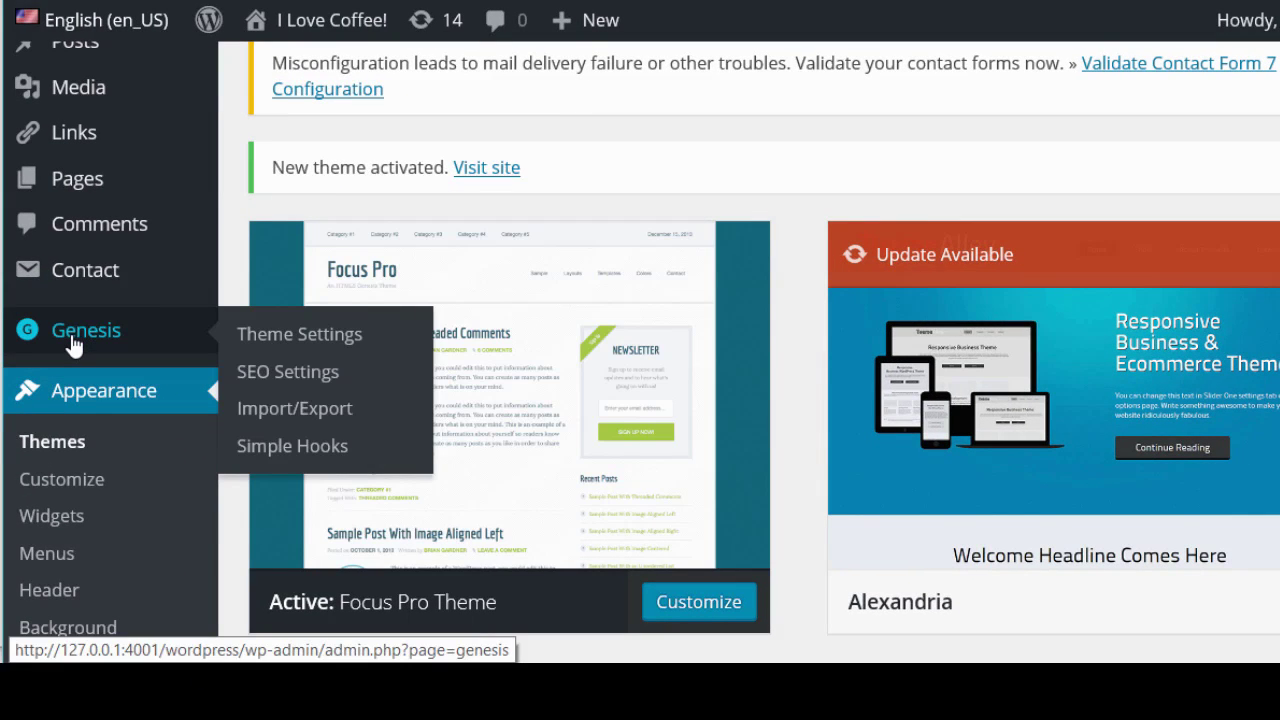
pyautogui.click(295, 346)
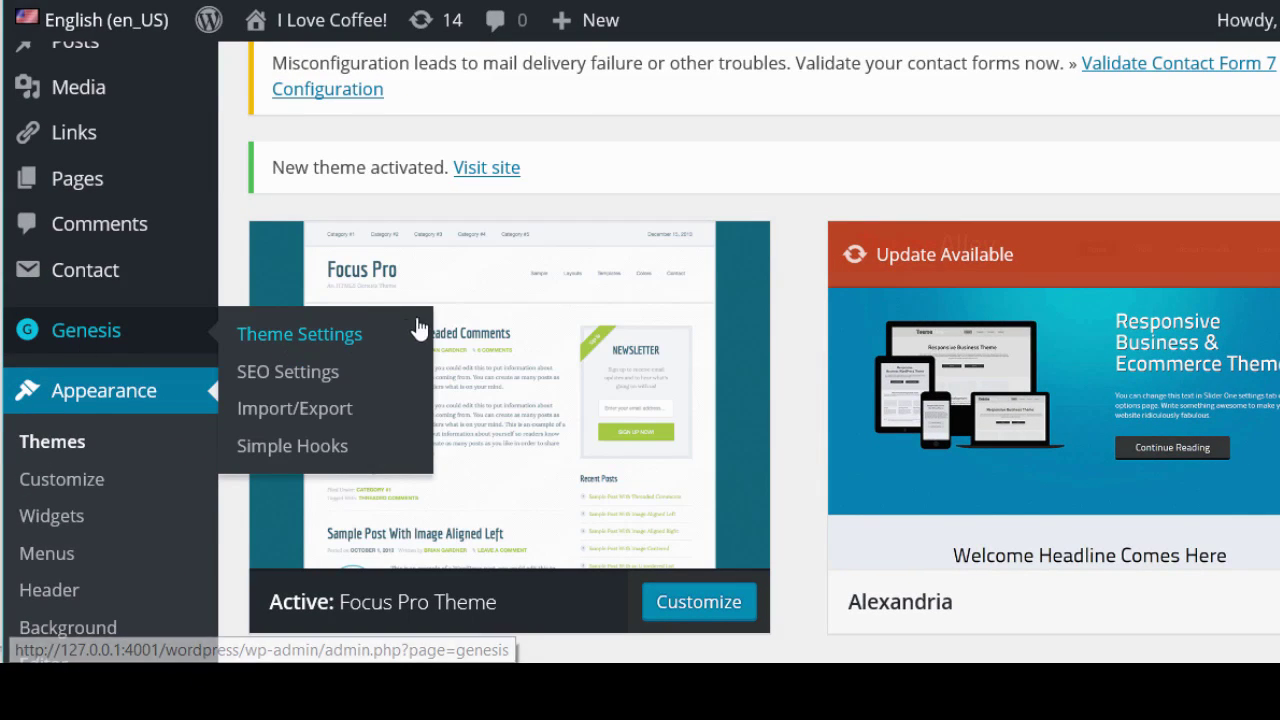
pyautogui.scroll(-3, 643, 278)
pyautogui.scroll(-12, 646, 276)
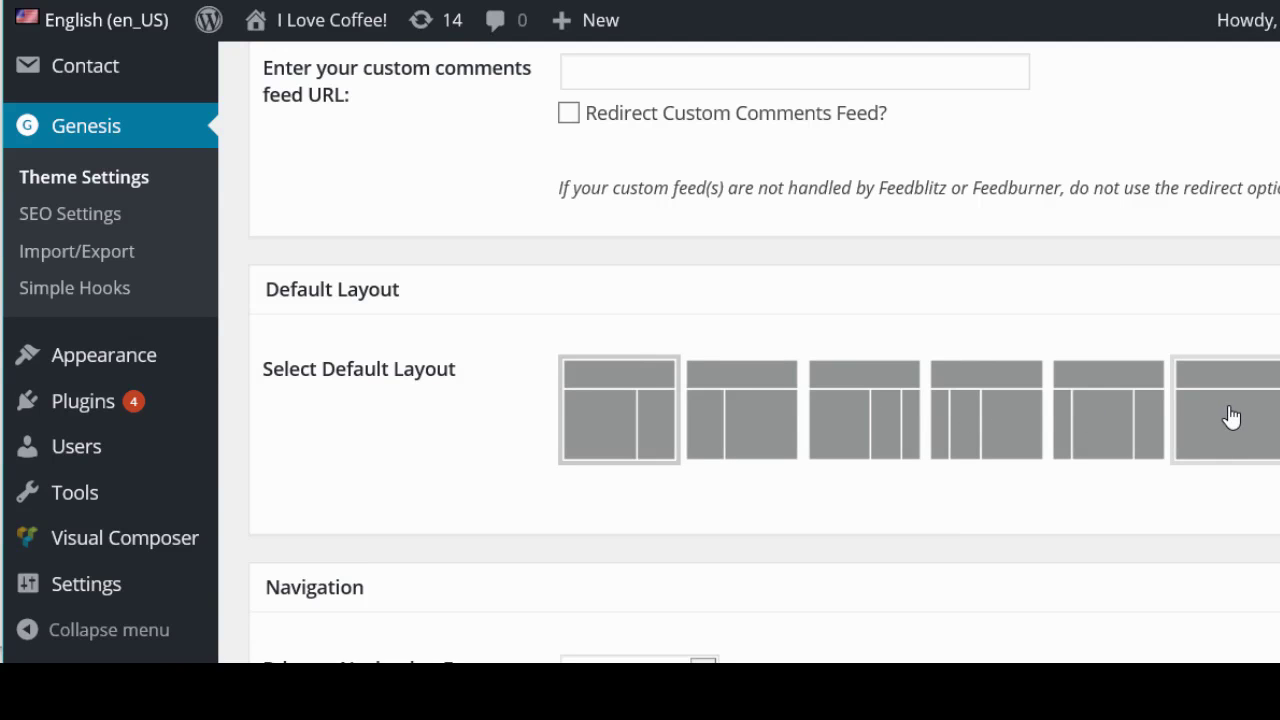
pyautogui.scroll(-5, 1248, 432)
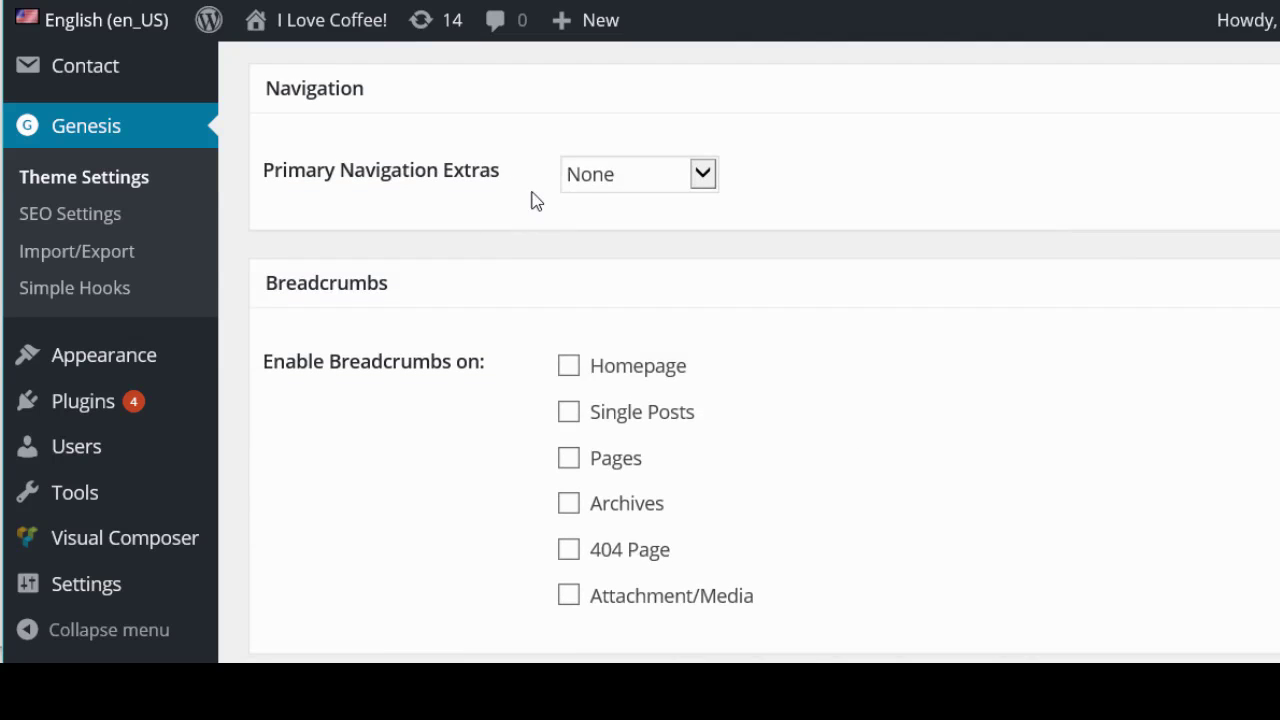
pyautogui.scroll(-10, 760, 217)
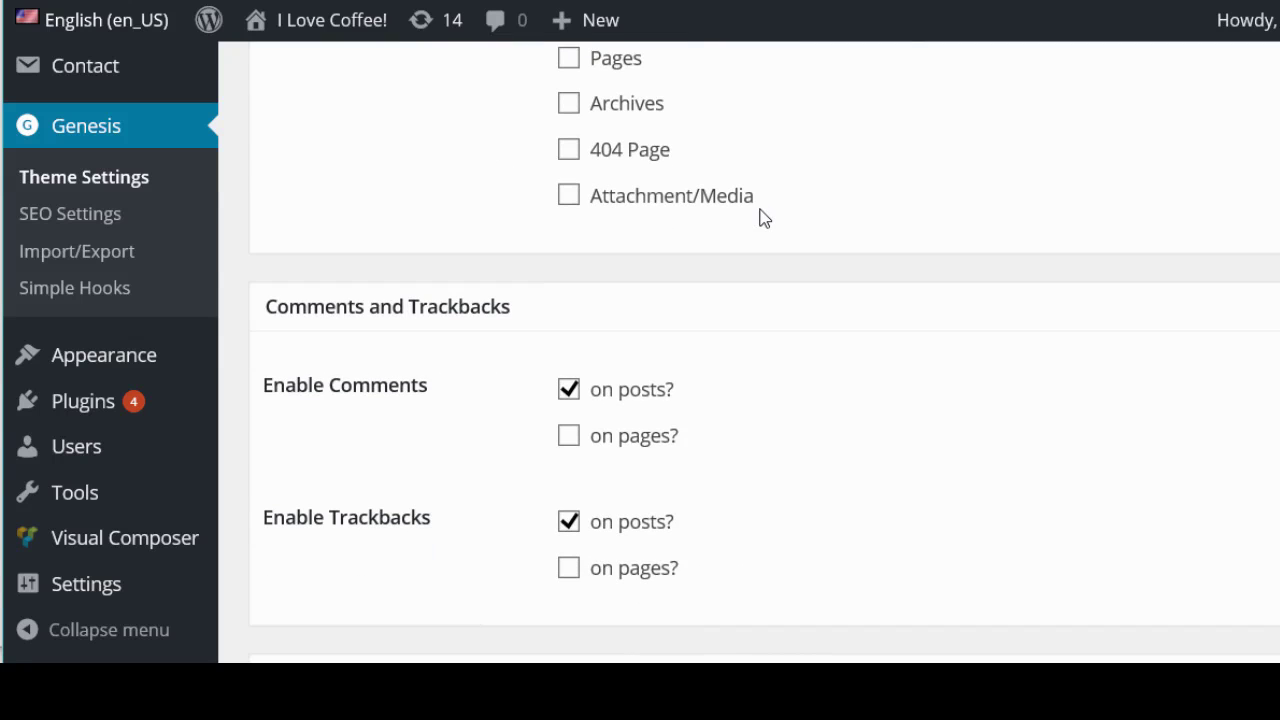
pyautogui.scroll(-6, 778, 246)
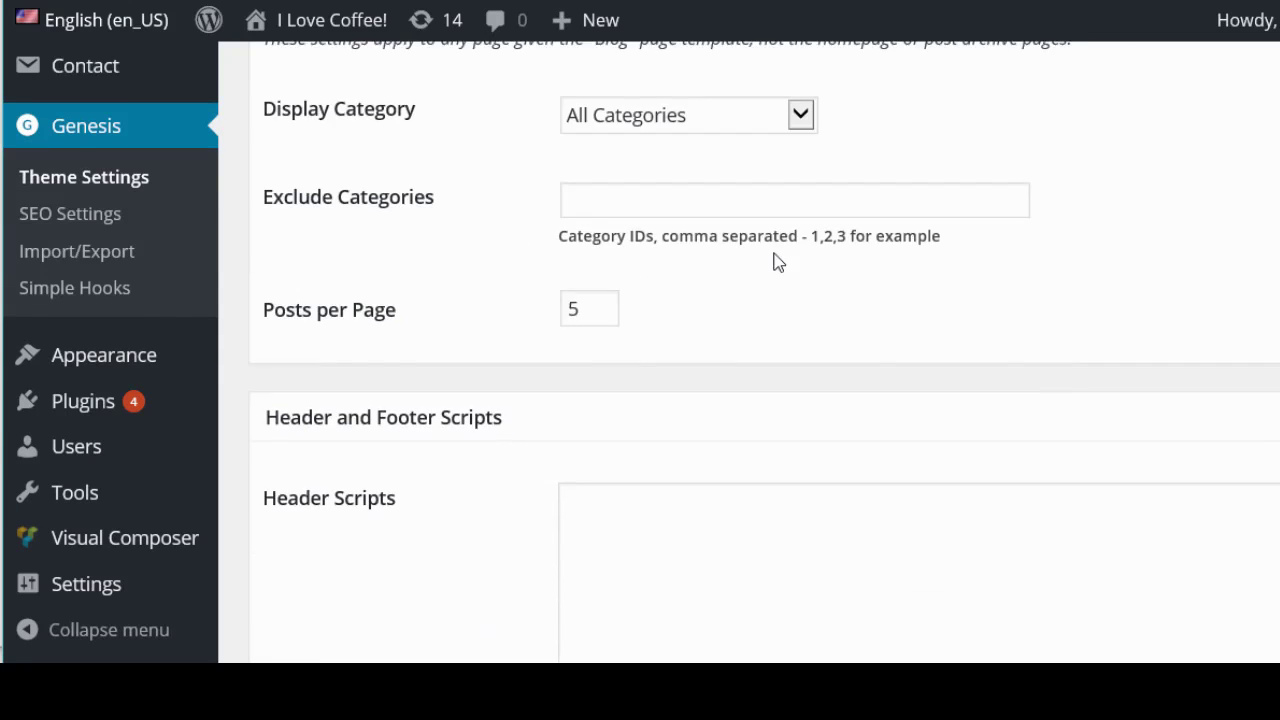
pyautogui.scroll(9, 778, 262)
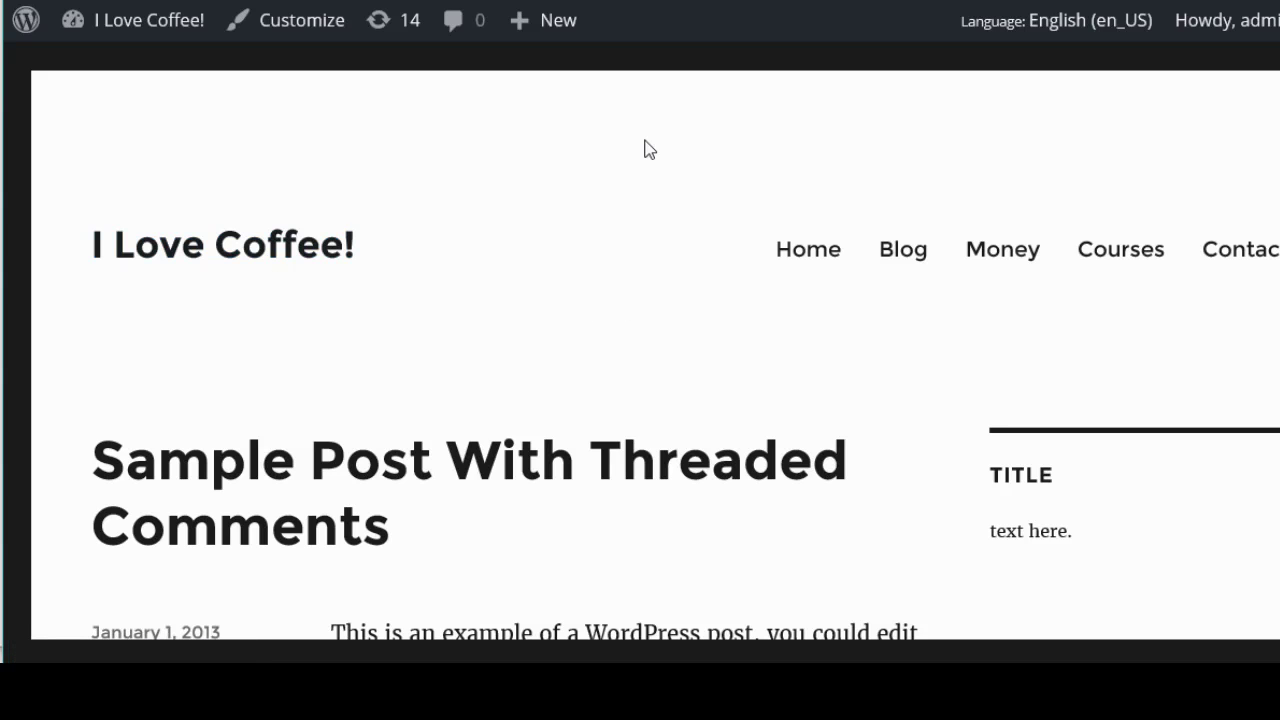
# Step: Examine the front-end layout of the I Love Coffee! site and the 2 Create a Website blog
pyautogui.scroll(-3, 730, 205)
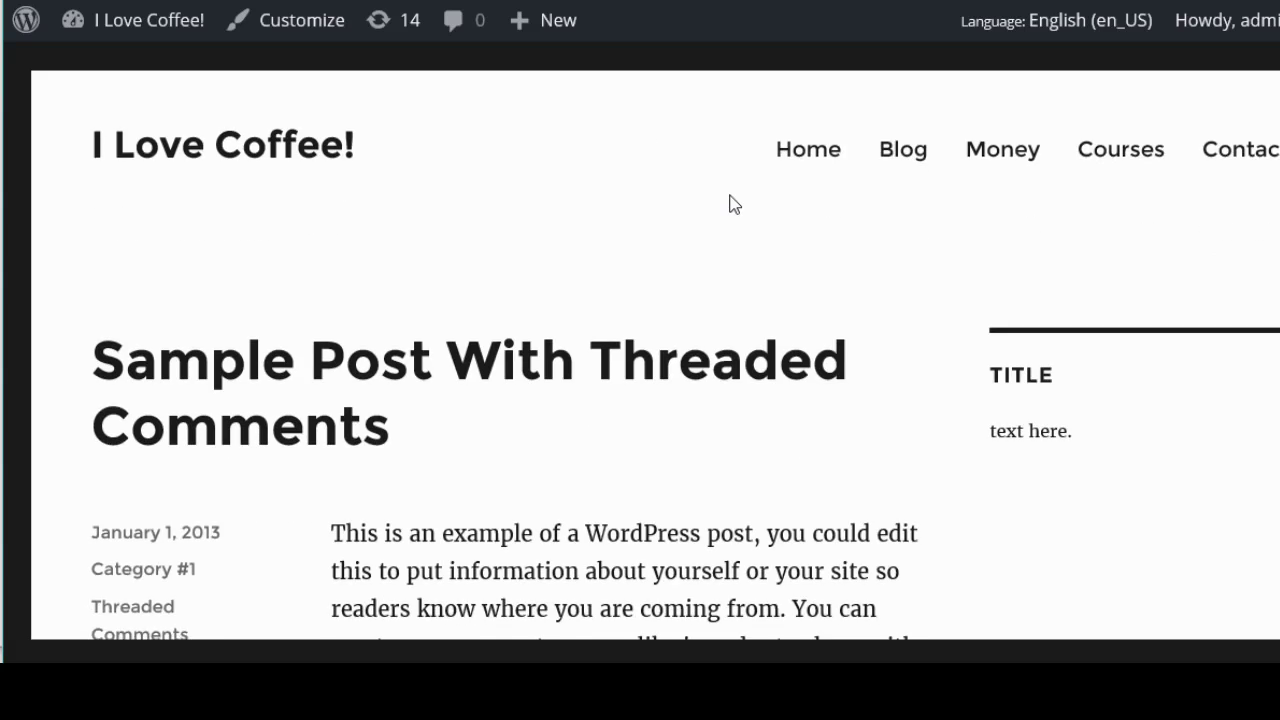
pyautogui.scroll(-7, 730, 205)
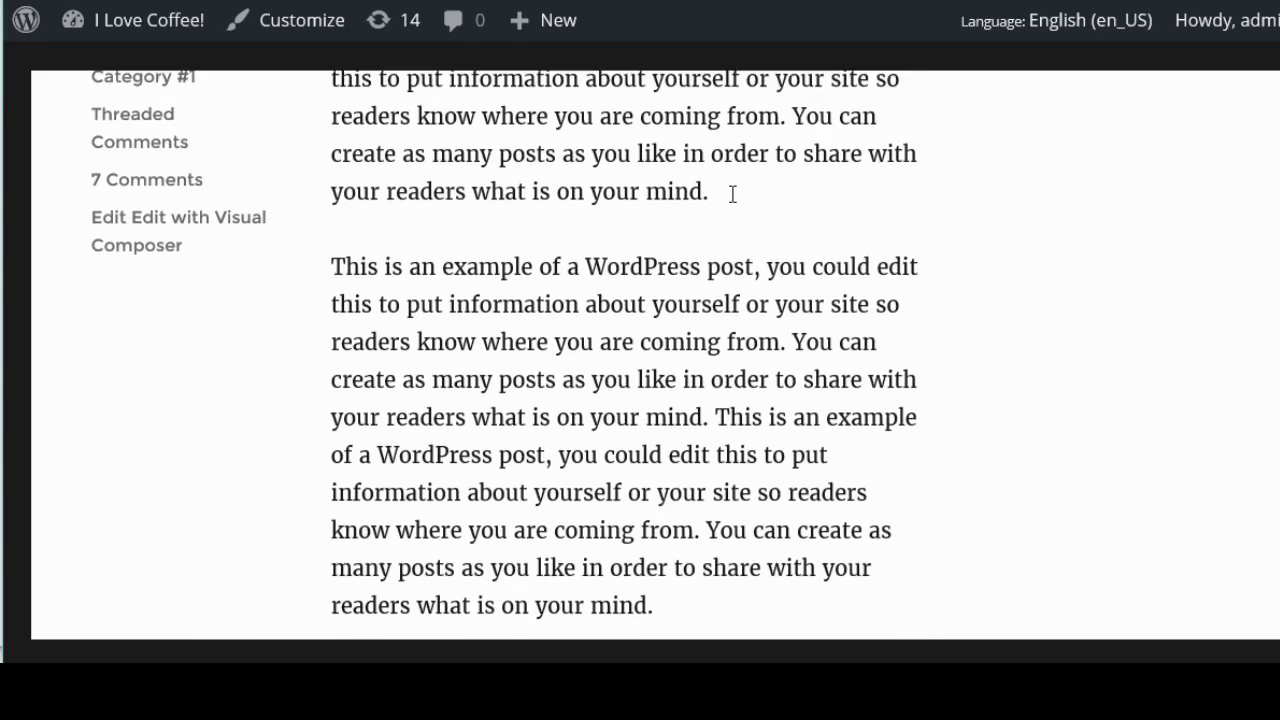
pyautogui.scroll(-6, 730, 200)
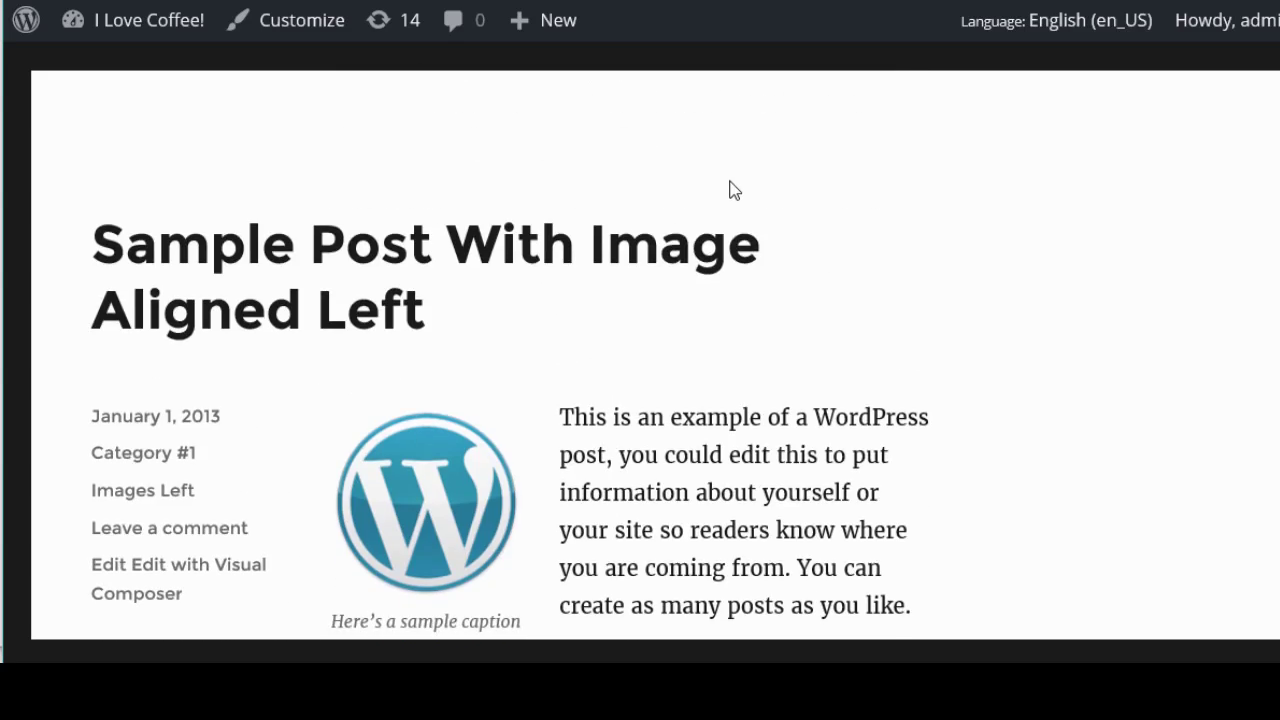
pyautogui.scroll(-12, 730, 180)
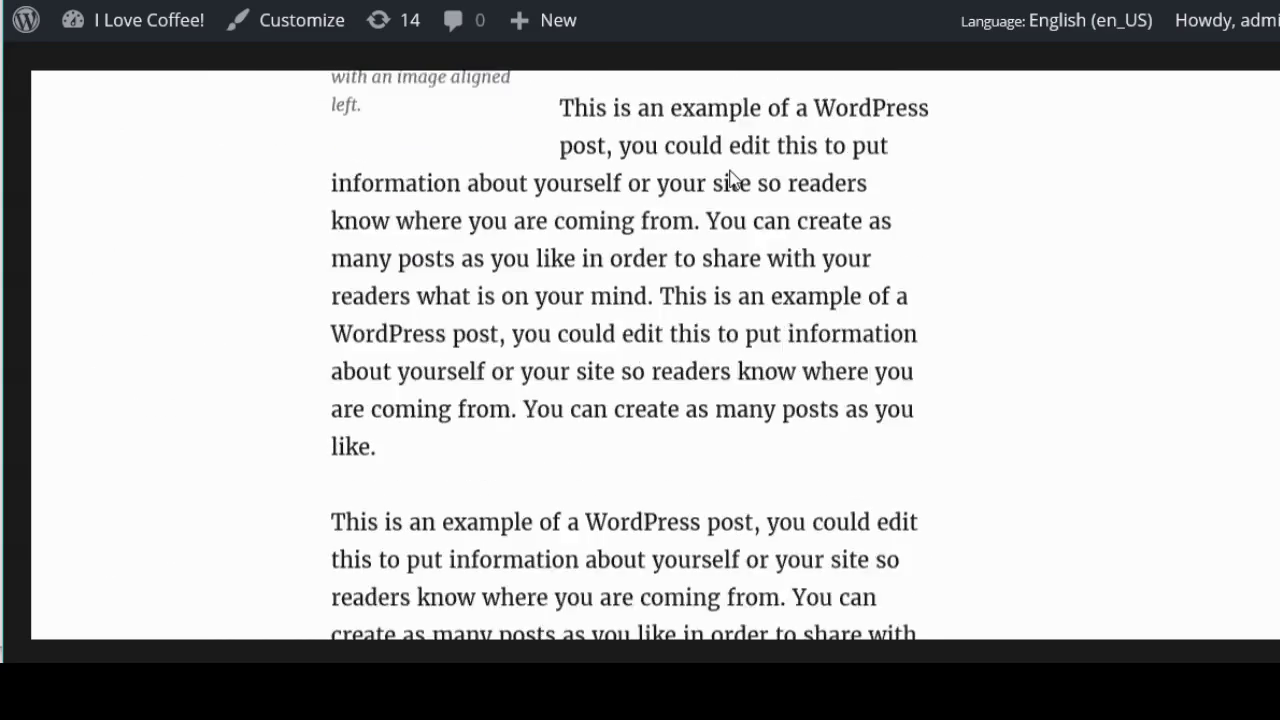
pyautogui.scroll(-12, 731, 178)
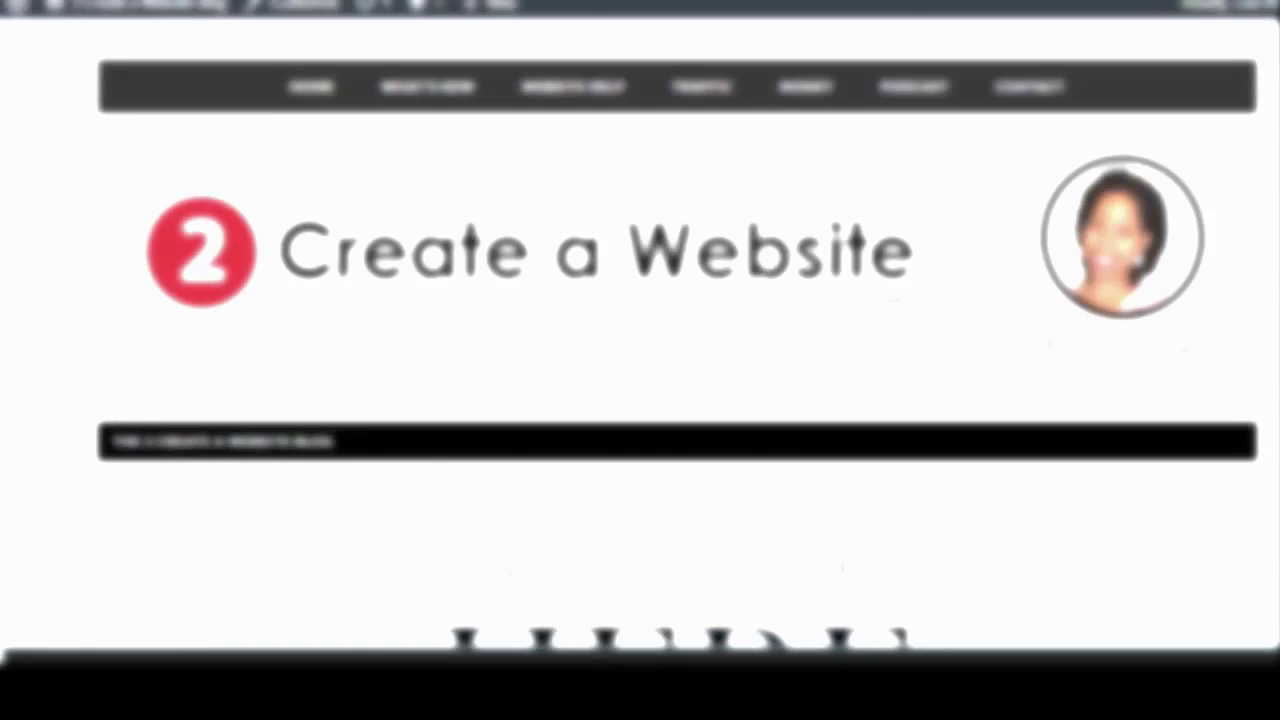
pyautogui.scroll(-10, 667, 330)
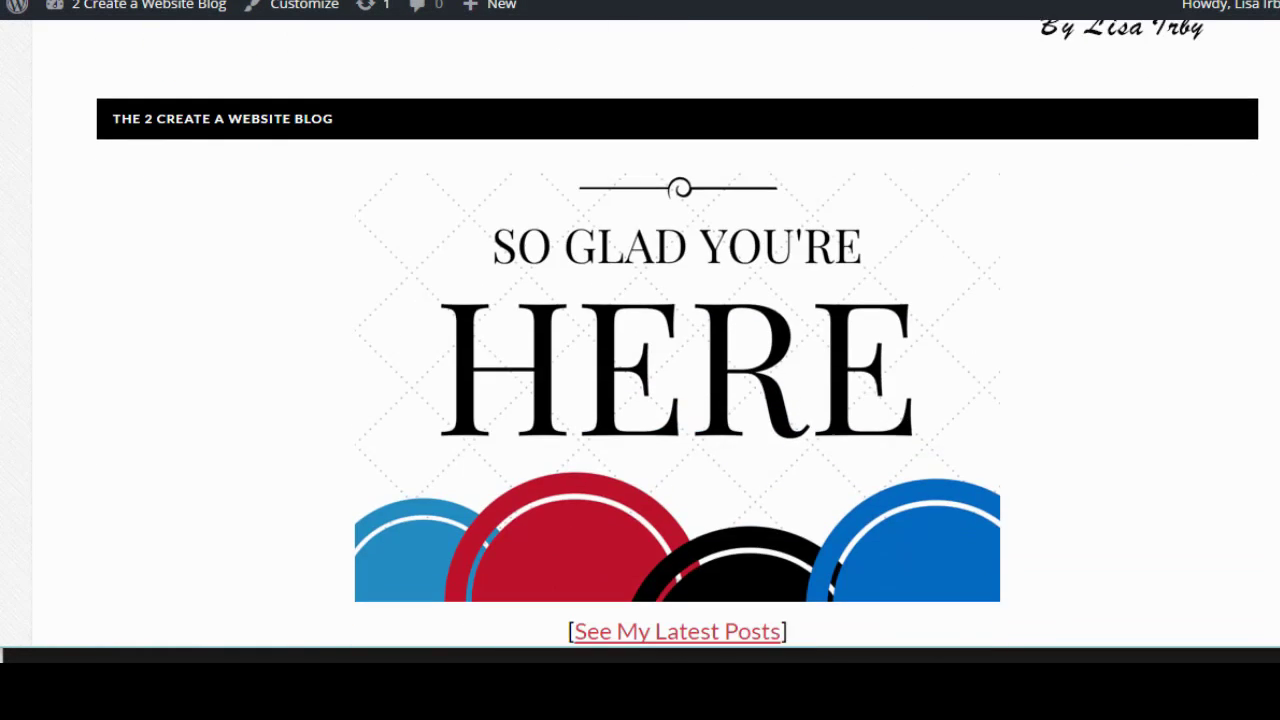
# Step: Examine the layout of the 2 Create a Website home page and its What's New category page
pyautogui.scroll(-1, 667, 330)
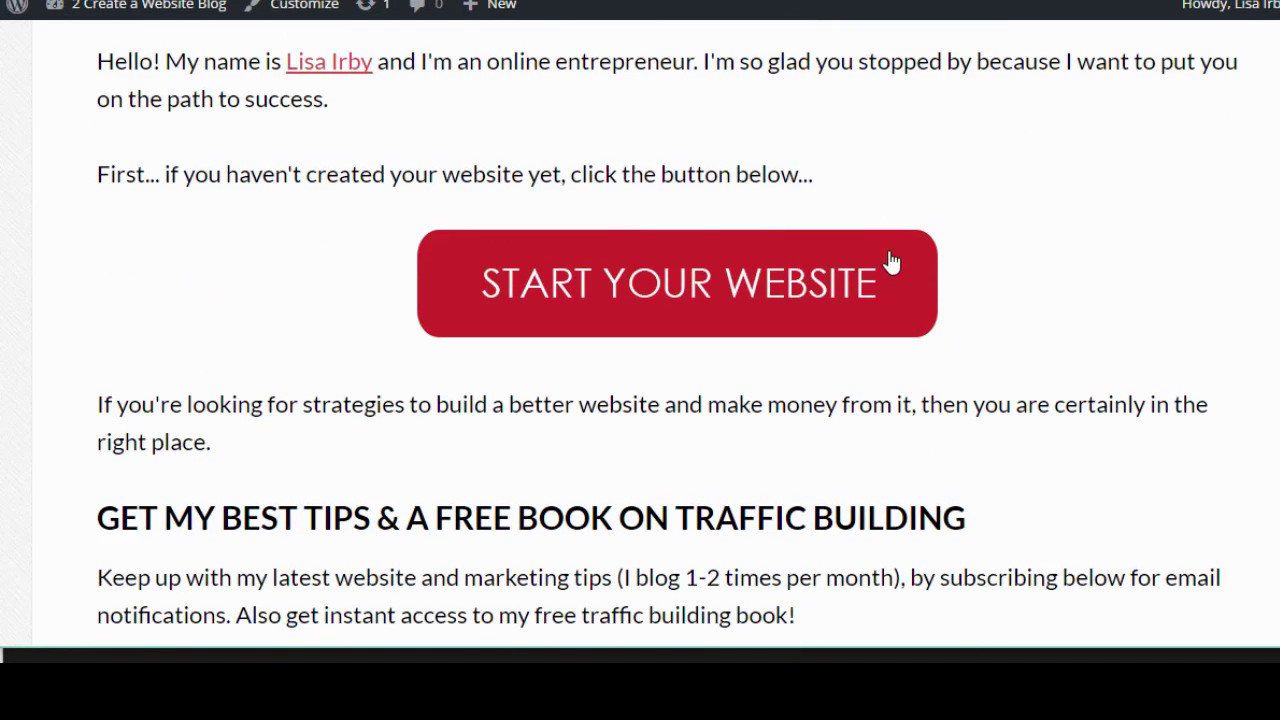
pyautogui.scroll(-5, 1270, 262)
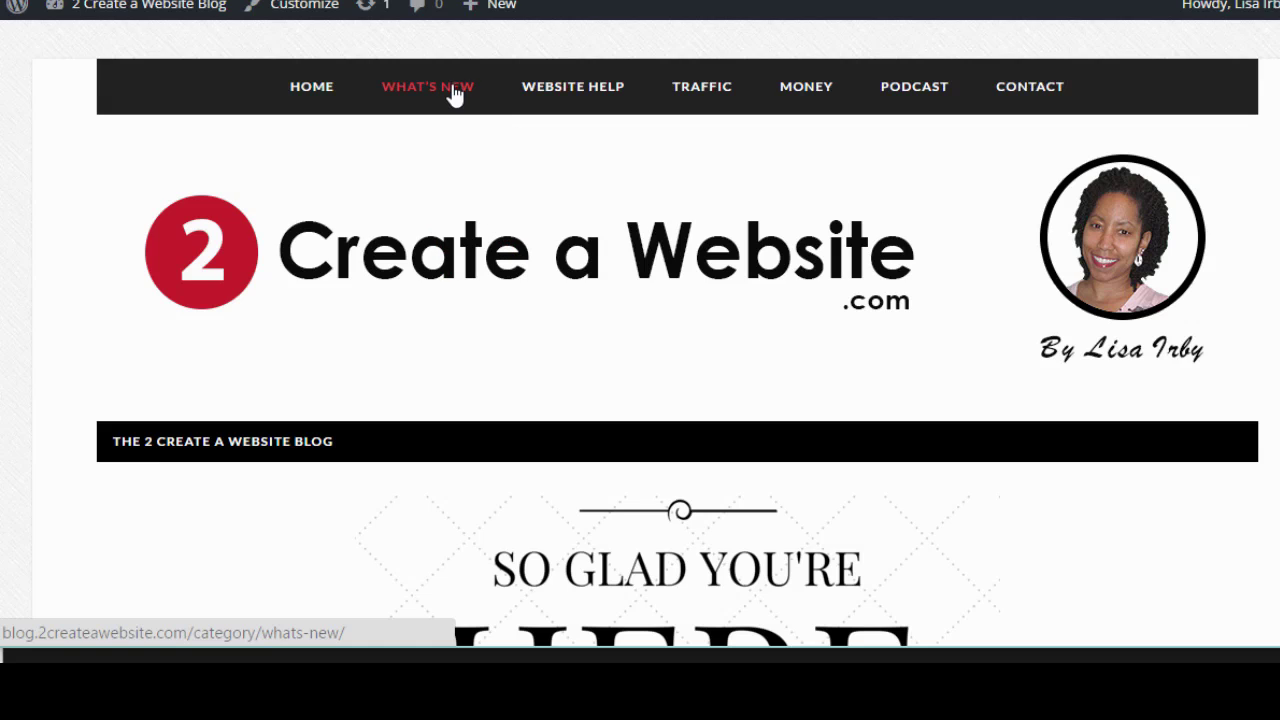
pyautogui.click(454, 88)
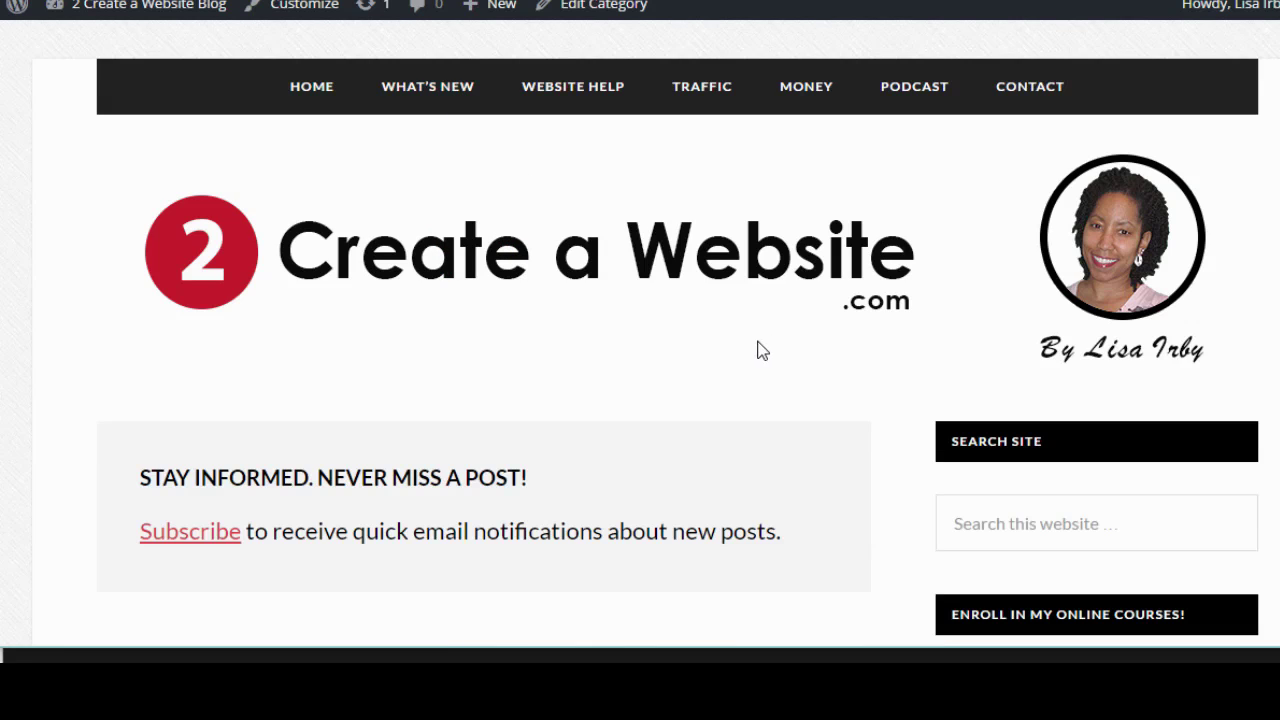
pyautogui.scroll(-5, 740, 300)
pyautogui.scroll(-5, 704, 200)
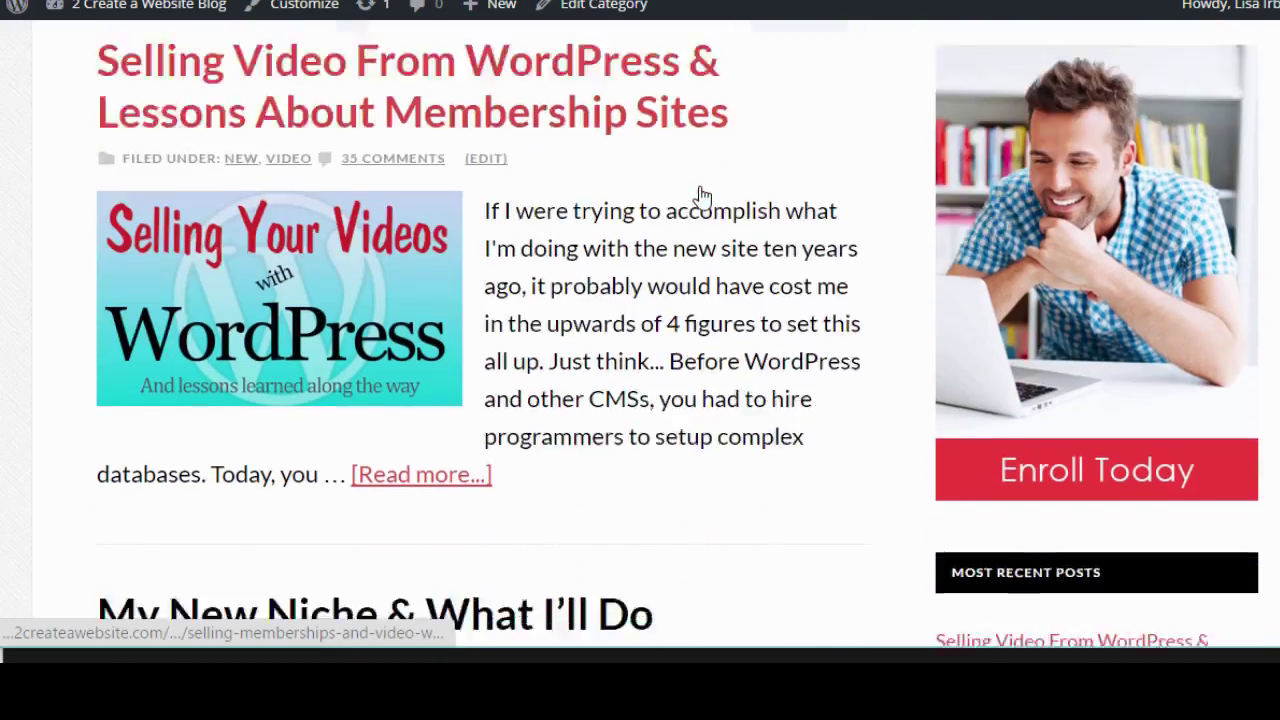
pyautogui.scroll(-2, 688, 190)
pyautogui.scroll(15, 680, 196)
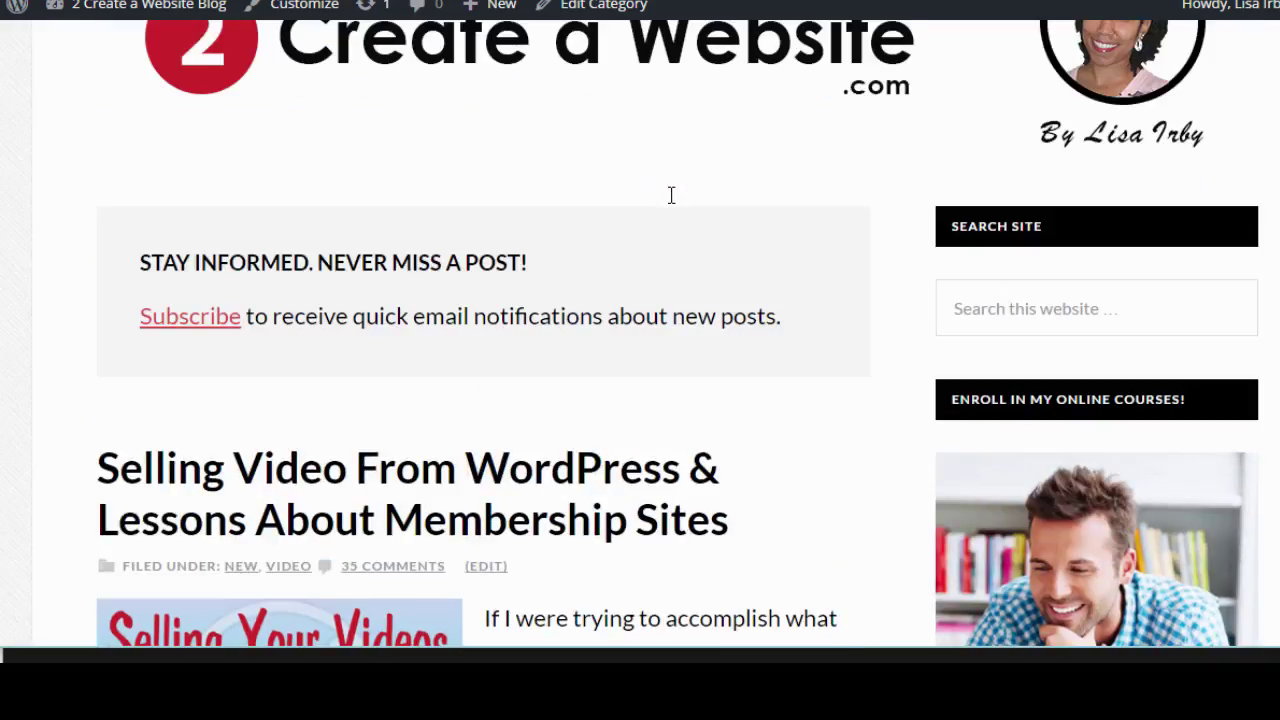
pyautogui.scroll(1, 674, 200)
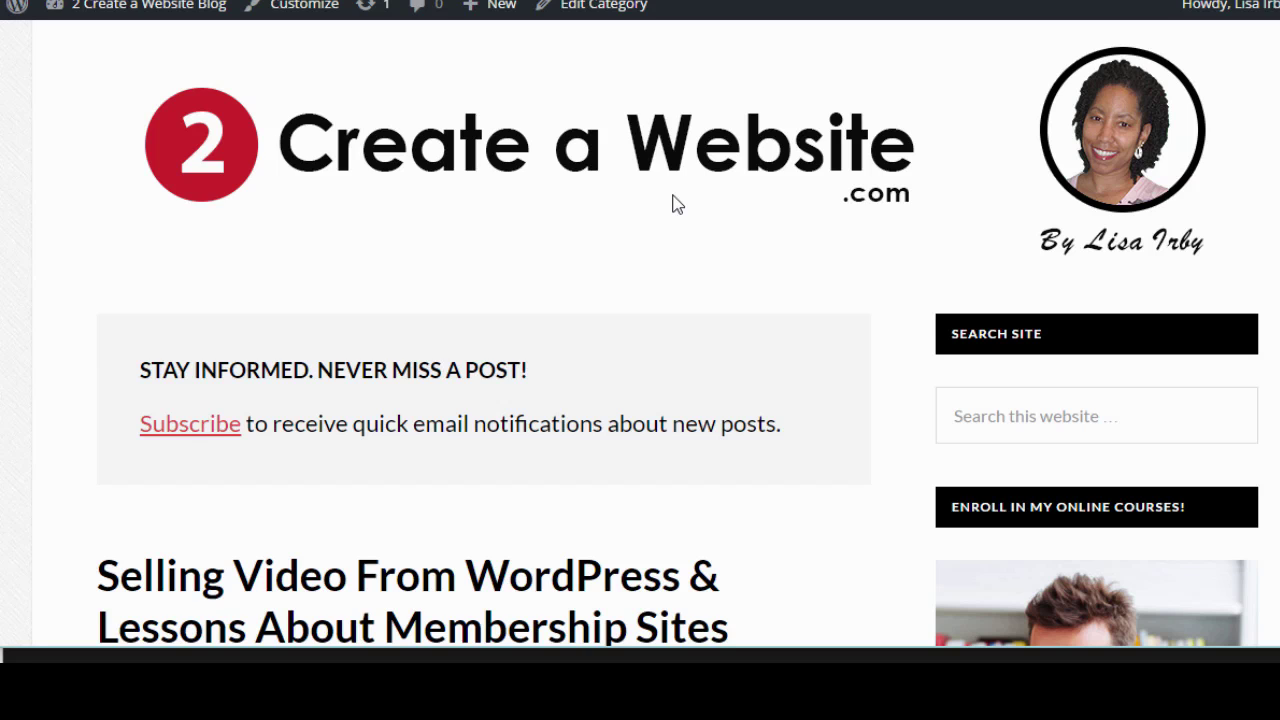
pyautogui.scroll(1, 615, 228)
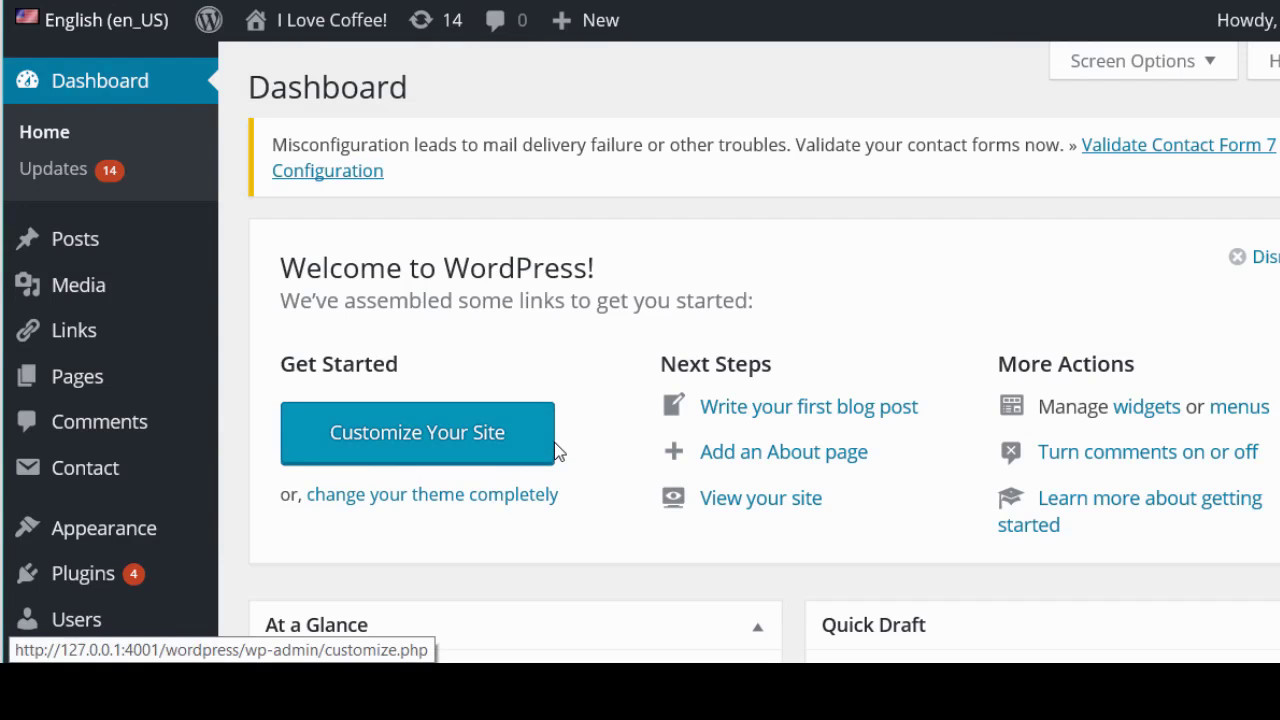
# Step: Start a new page on the I Love Coffee! site and title it "This is My Homepage"
pyautogui.moveTo(82, 385)
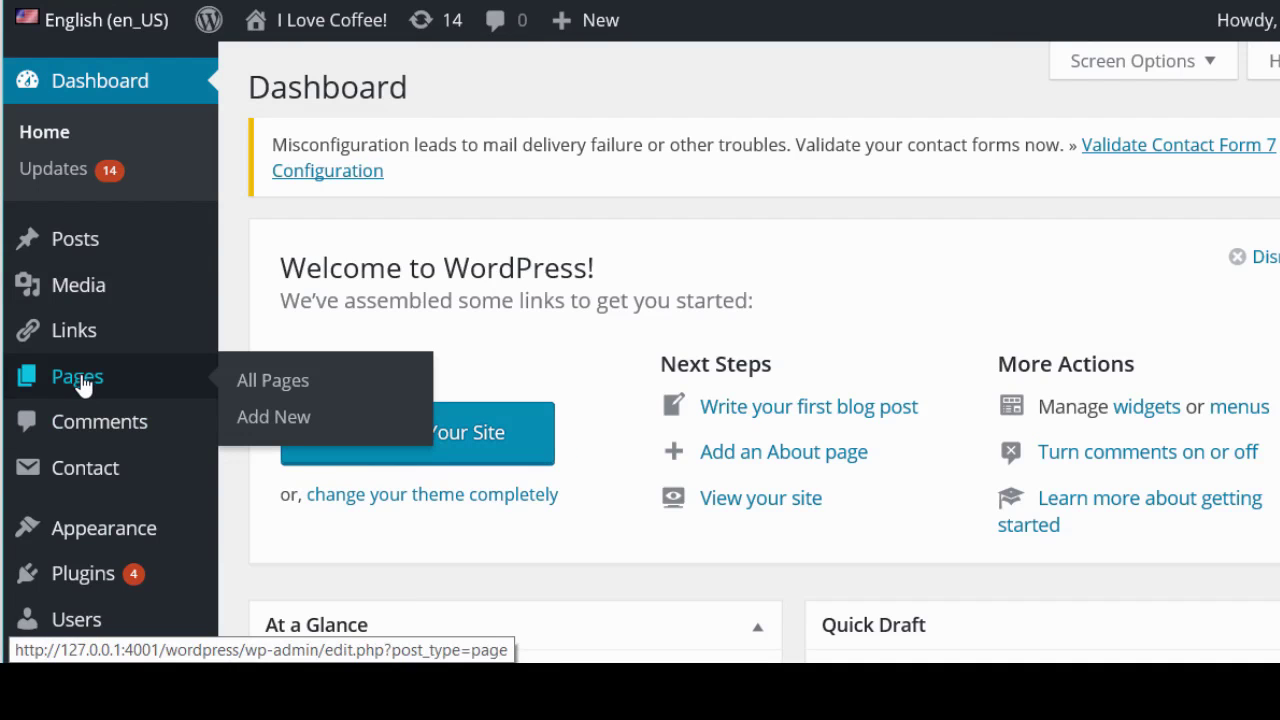
pyautogui.click(293, 427)
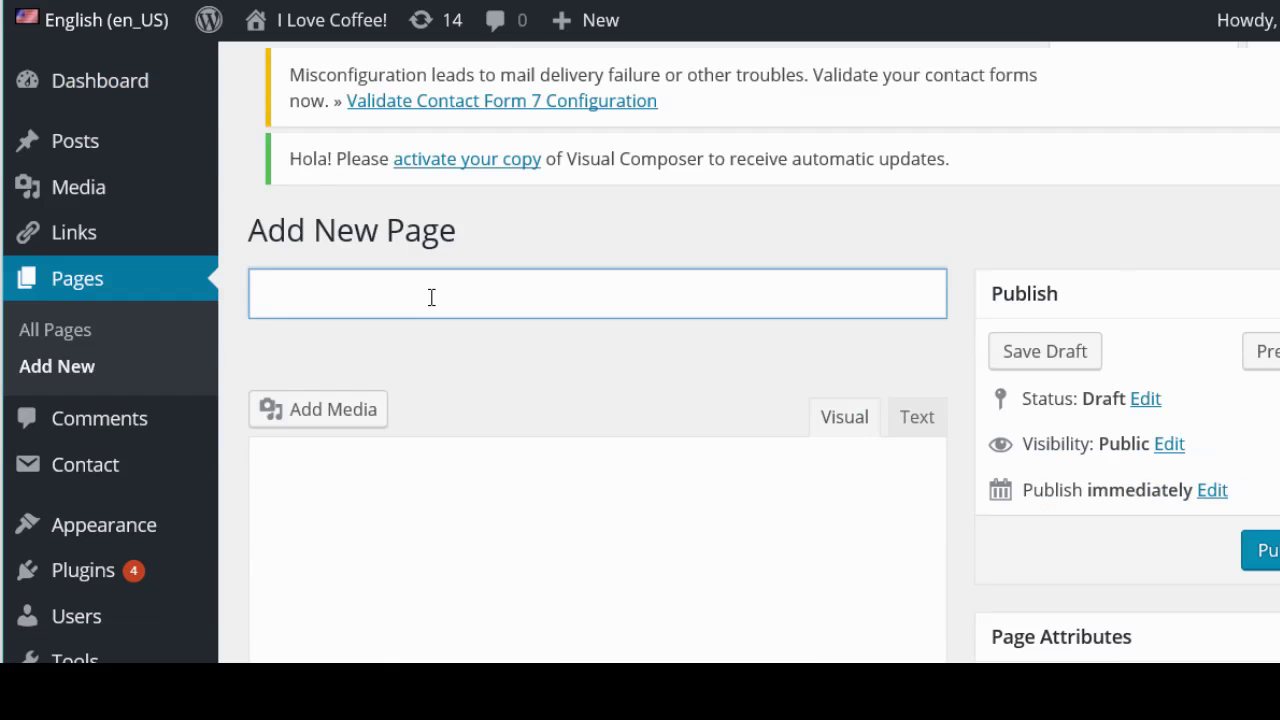
pyautogui.write('This is My Home')
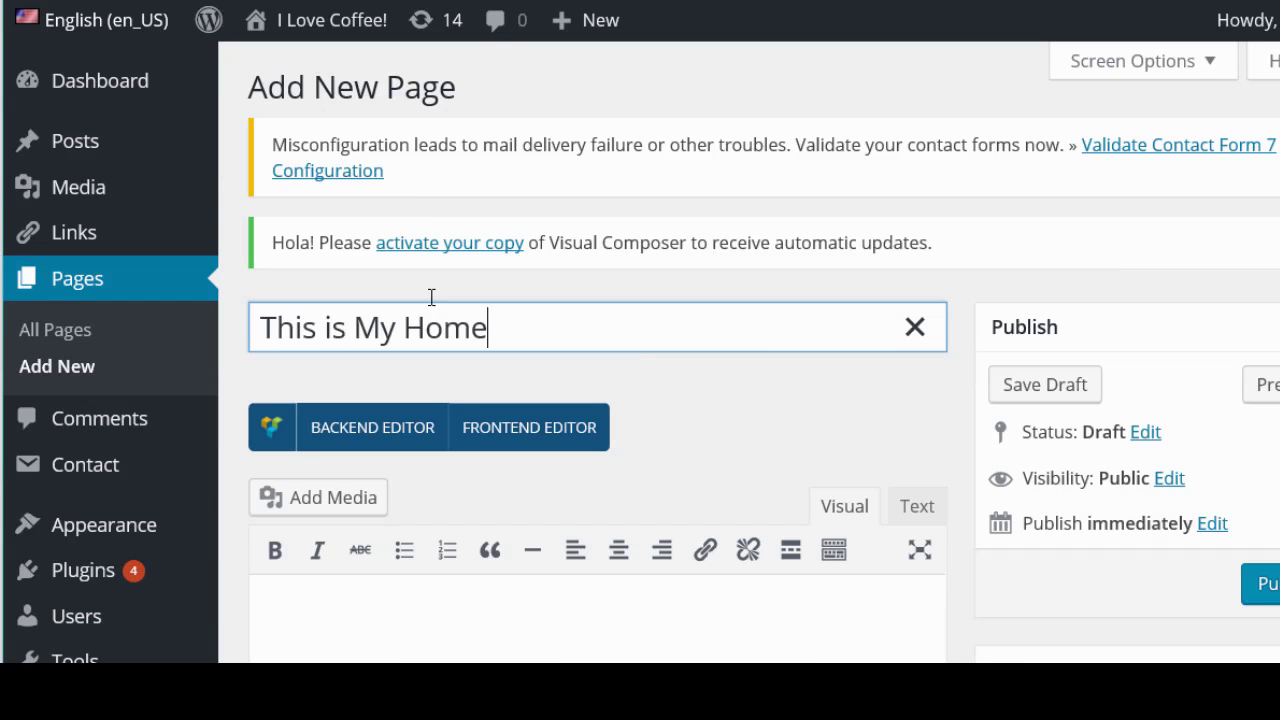
pyautogui.write('page')
# Step: Enter "homepage text here." as the new page's content and publish the page
pyautogui.scroll(-2, 517, 511)
pyautogui.click(517, 511)
pyautogui.write('ho')
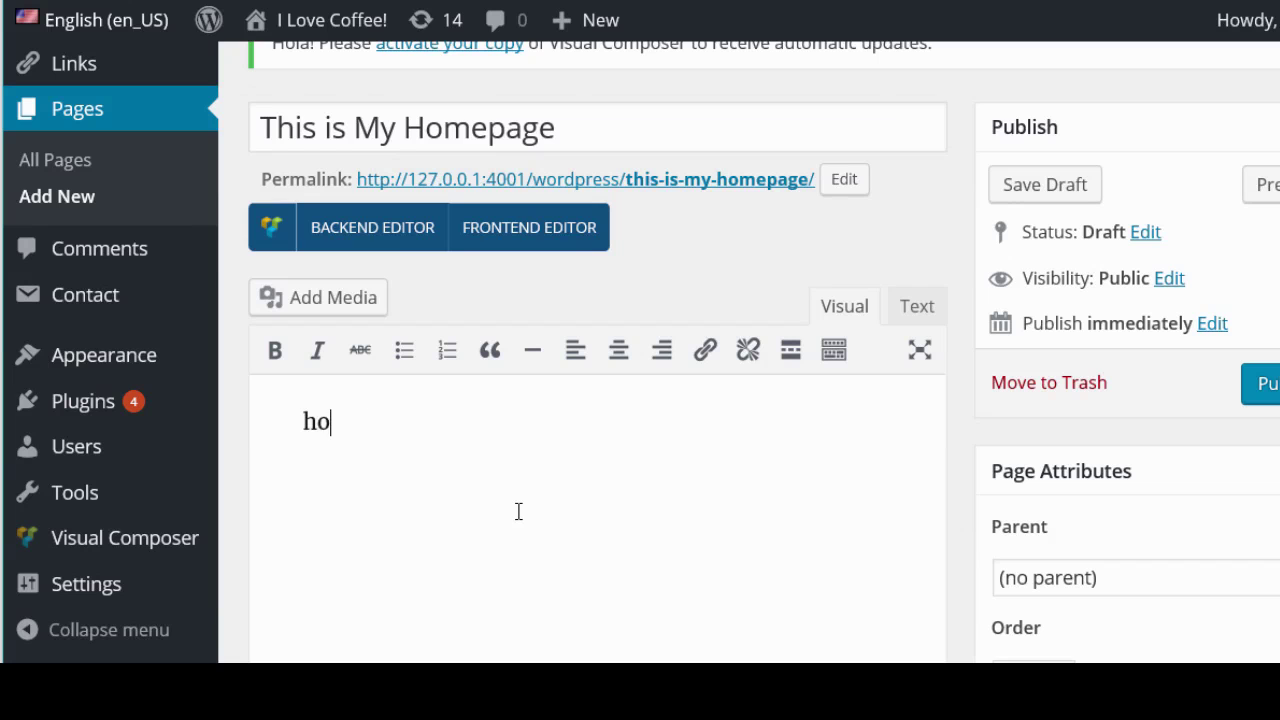
pyautogui.write('mepage')
pyautogui.press('BackSpace')
pyautogui.write('ge tae')
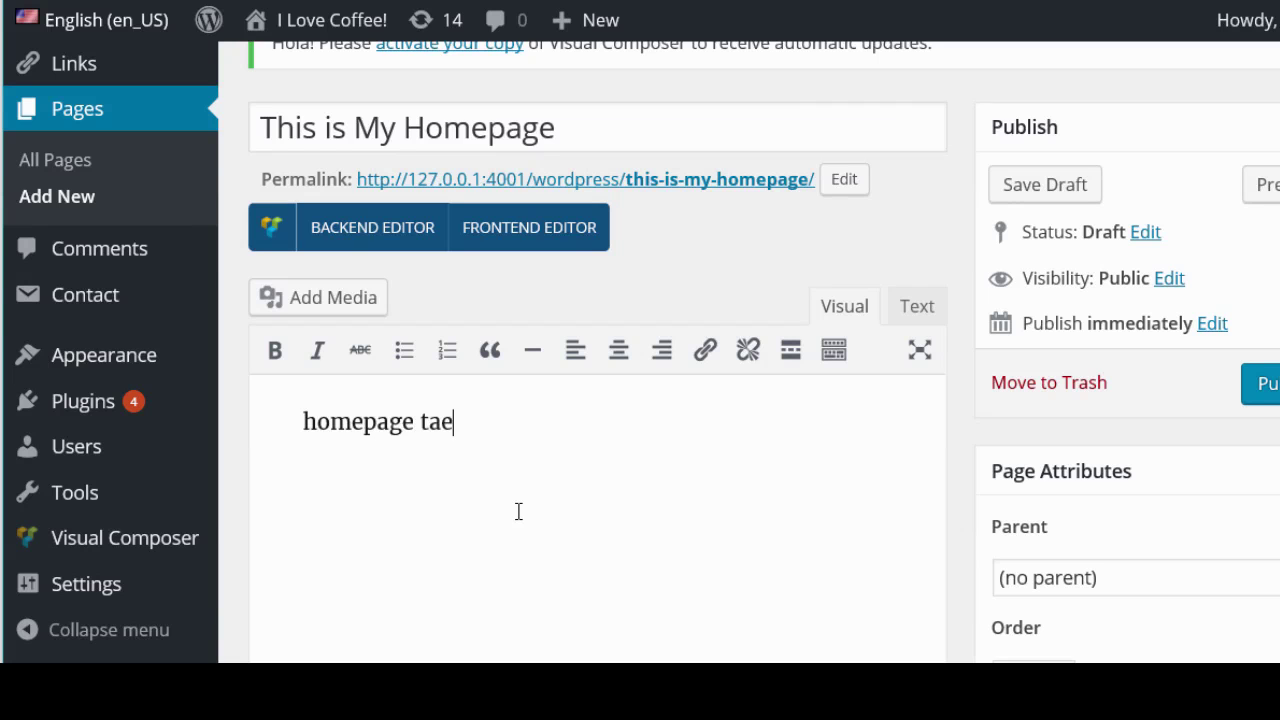
pyautogui.press('BackSpace')
pyautogui.write('xt here.')
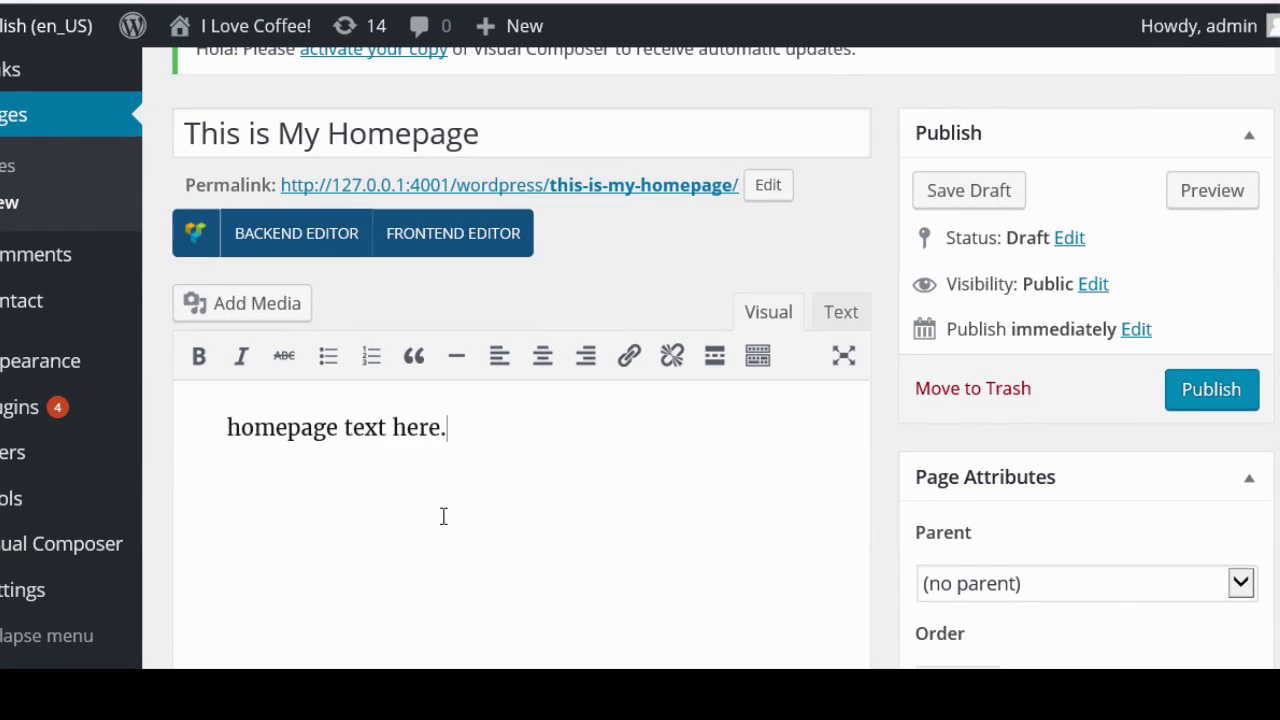
pyautogui.click(1202, 395)
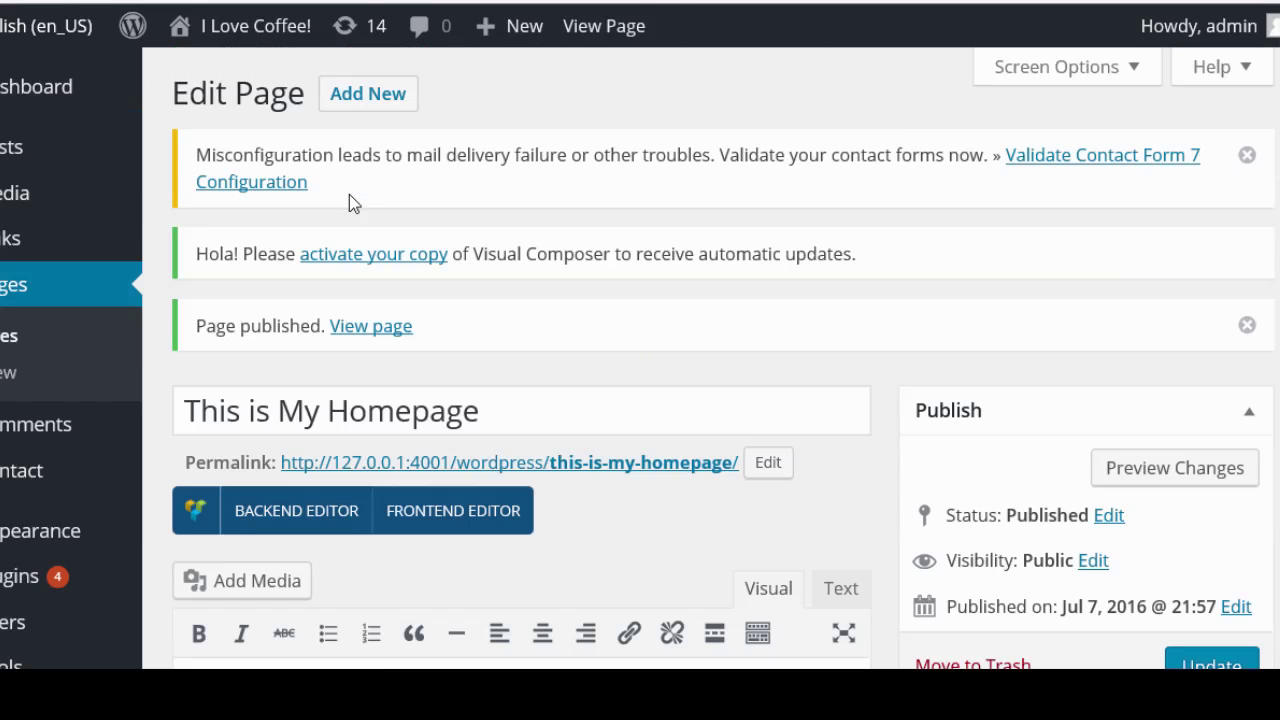
# Step: In the Reading settings, make the static page "This is My Homepage" the site's front page and save the changes
pyautogui.scroll(-4, 91, 357)
pyautogui.scroll(-5, 153, 361)
pyautogui.moveTo(84, 585)
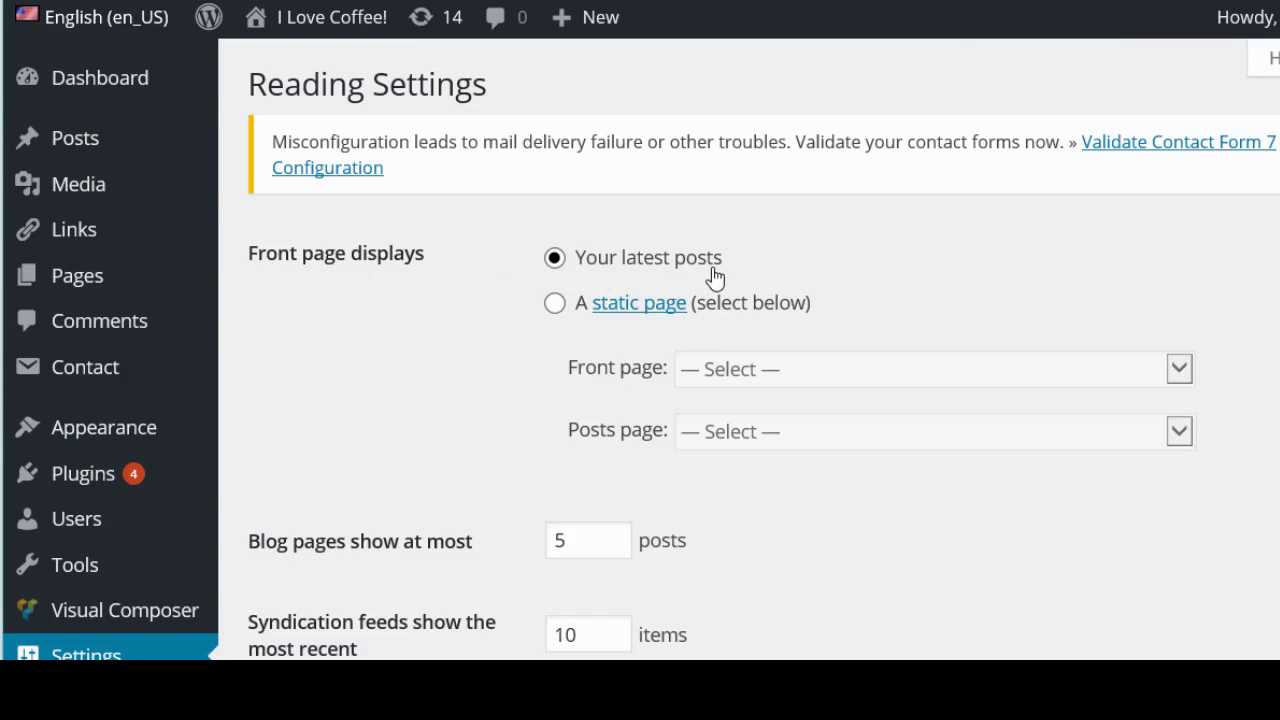
pyautogui.click(554, 303)
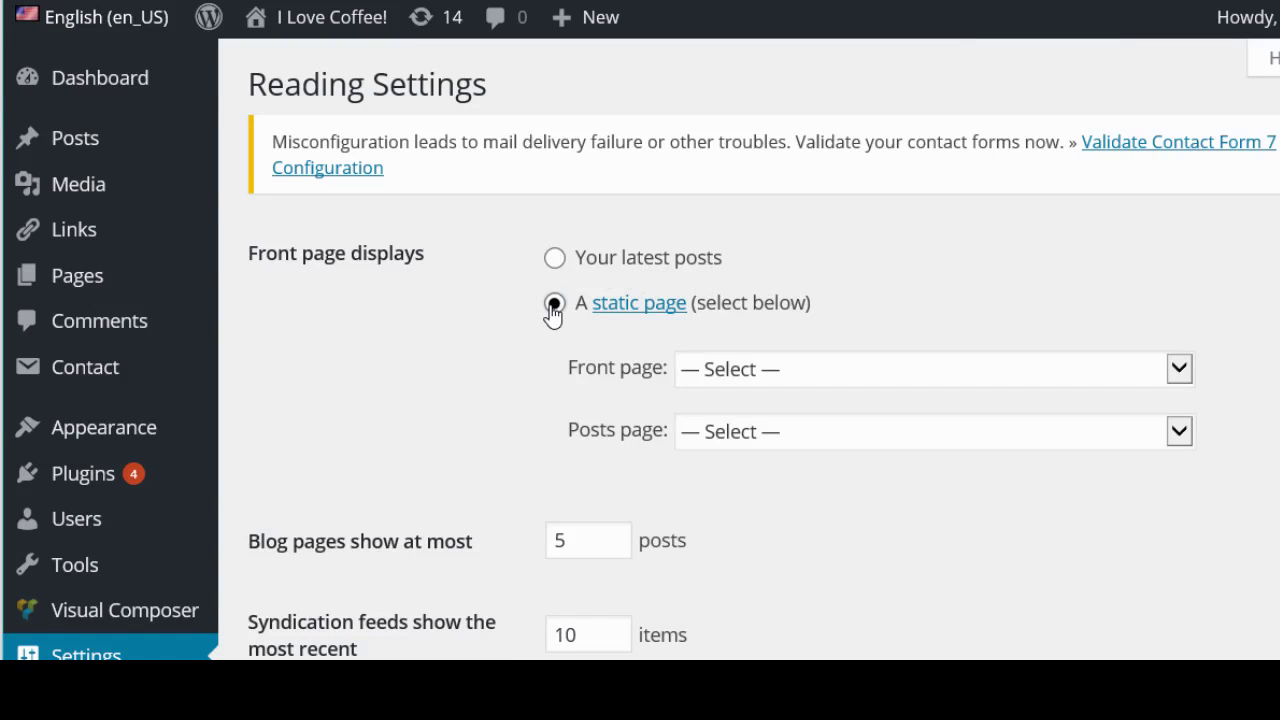
pyautogui.click(948, 374)
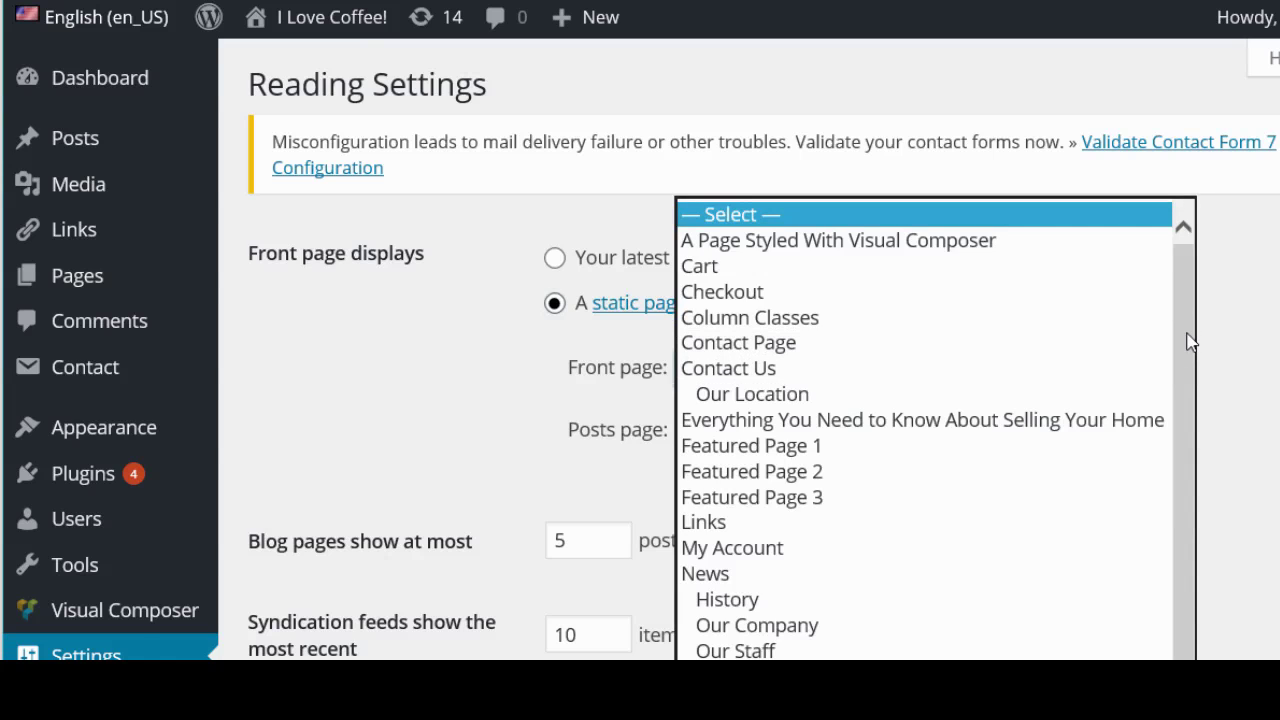
pyautogui.moveTo(1189, 341); pyautogui.dragTo(1189, 640)
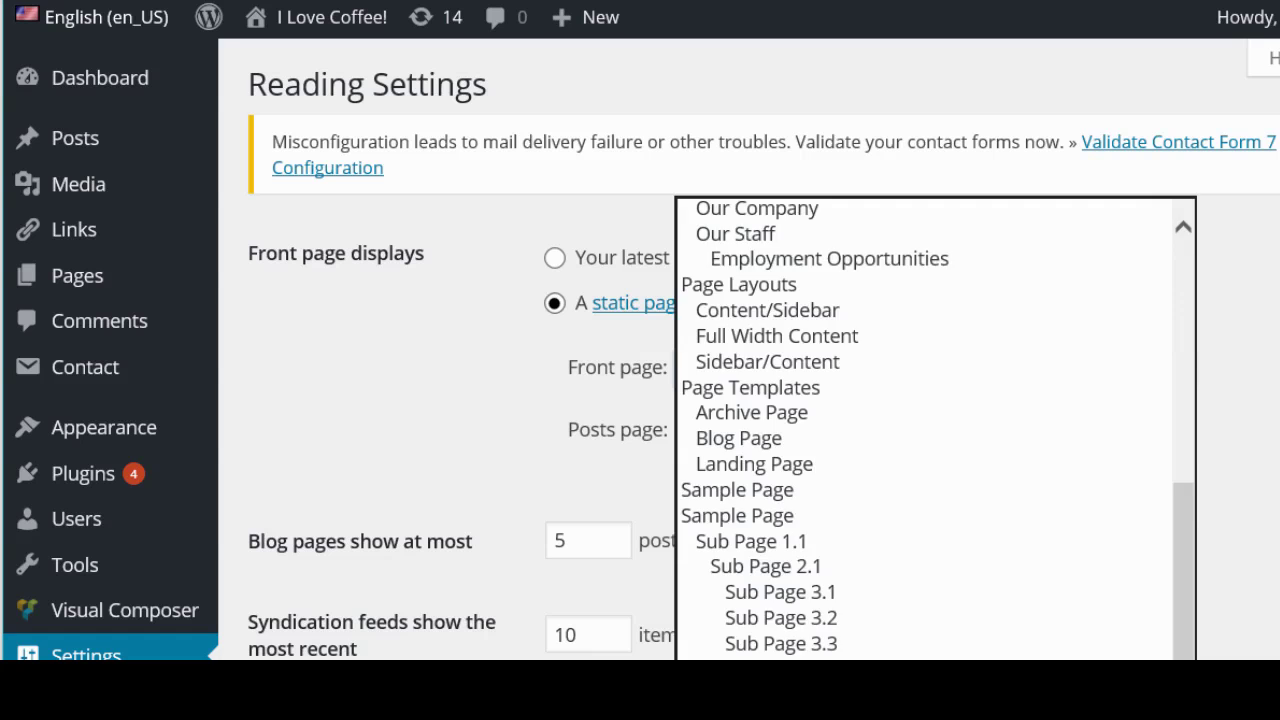
pyautogui.click(780, 669)
pyautogui.scroll(-5, 836, 426)
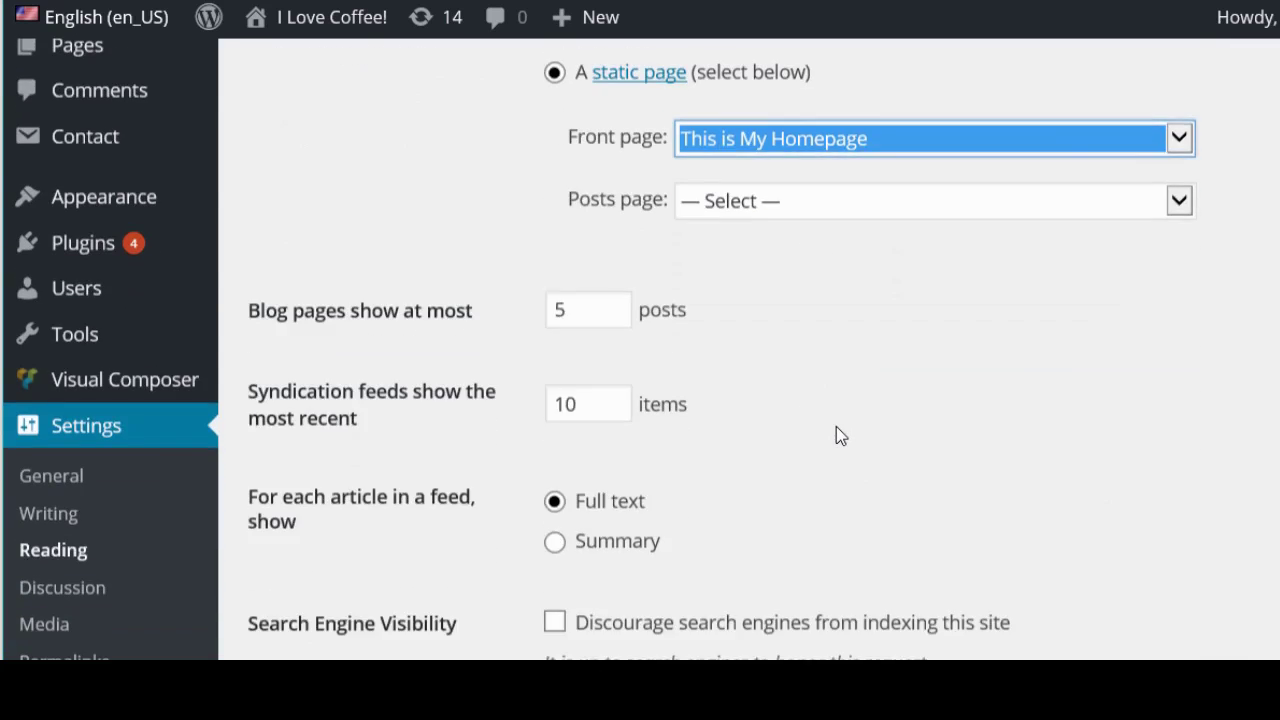
pyautogui.click(314, 537)
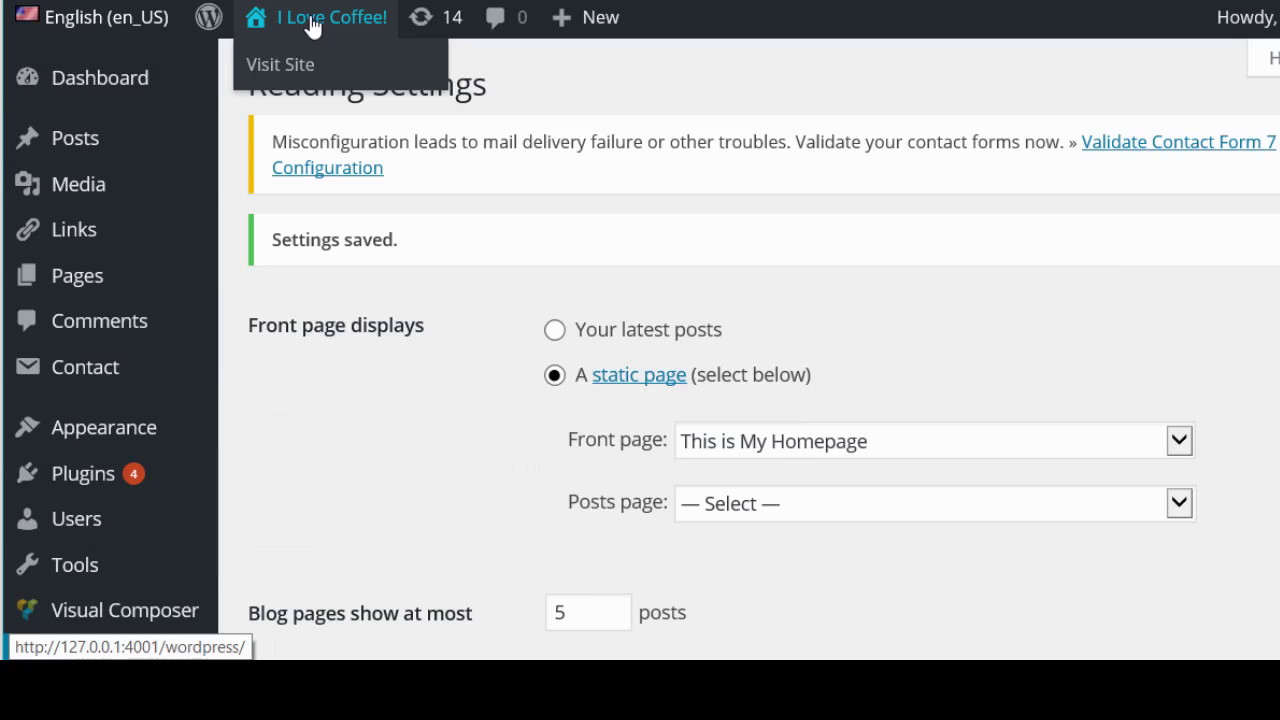
# Step: Visit the I Love Coffee! site and check its front page and navigation menu
pyautogui.click(313, 26)
pyautogui.scroll(-2, 900, 237)
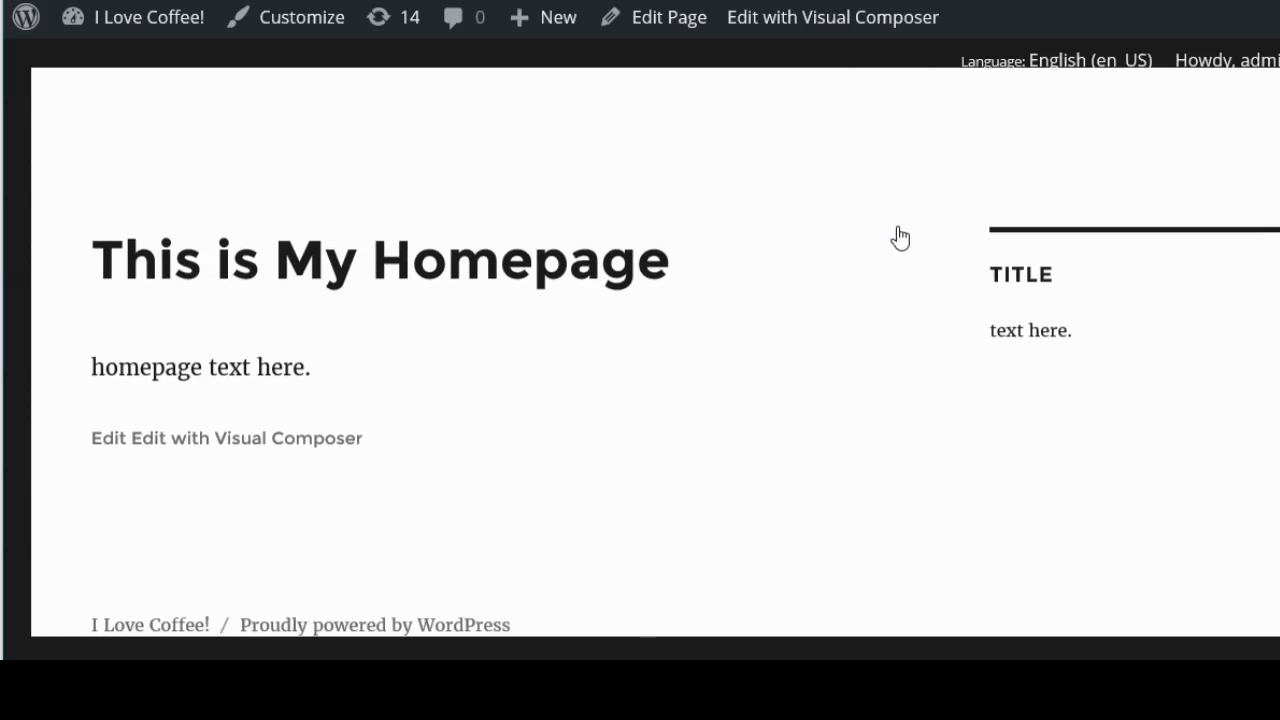
pyautogui.scroll(2, 884, 248)
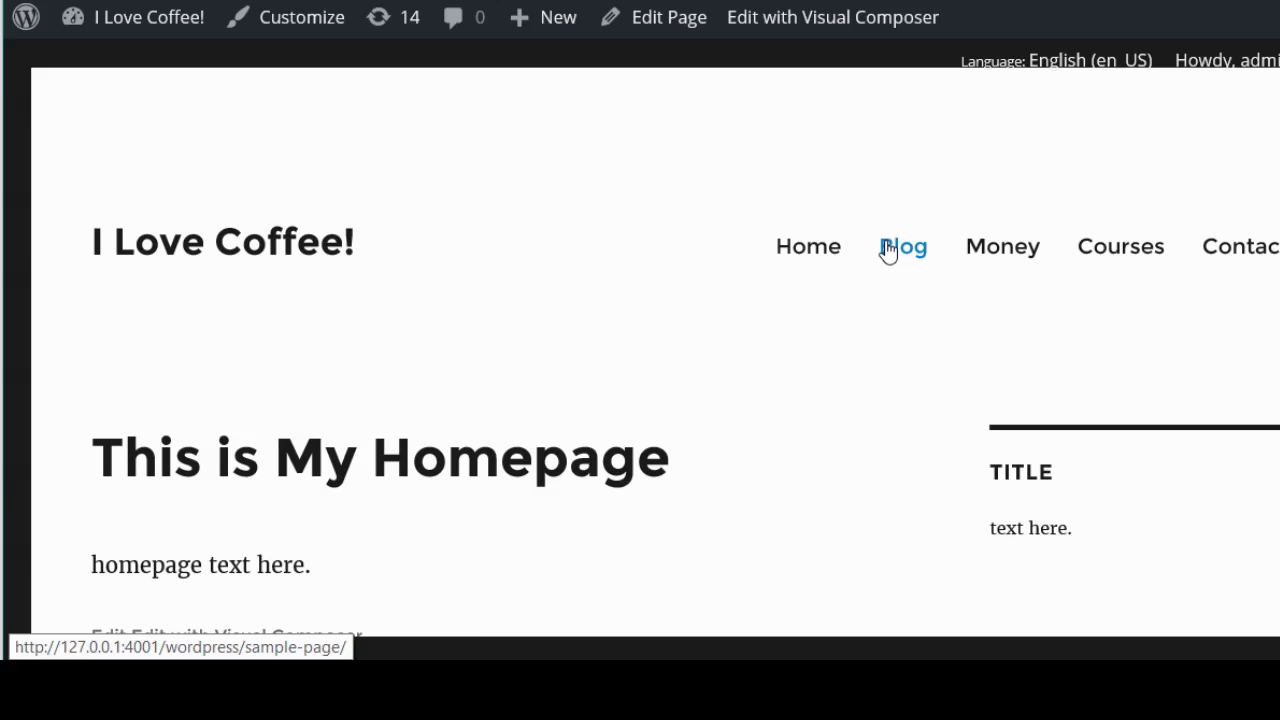
# Step: Open the front page for editing and inspect its content in the plain-text editor mode
pyautogui.click(671, 24)
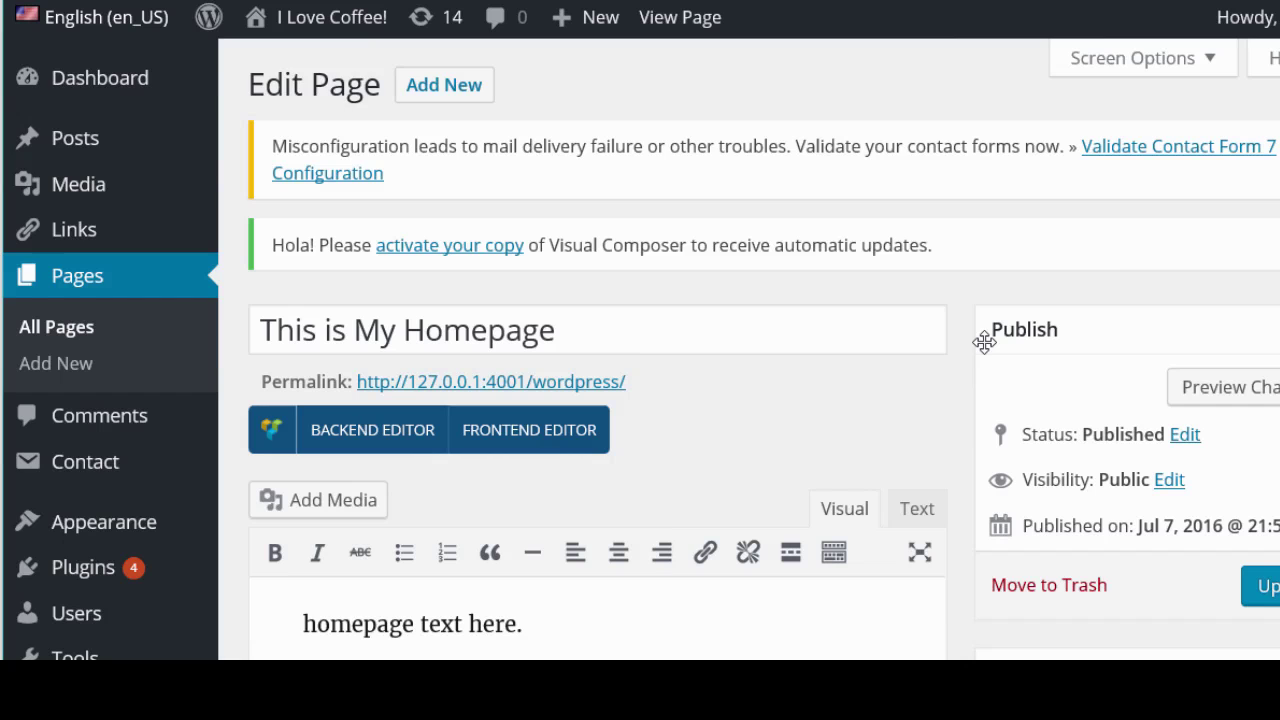
pyautogui.scroll(-3, 981, 343)
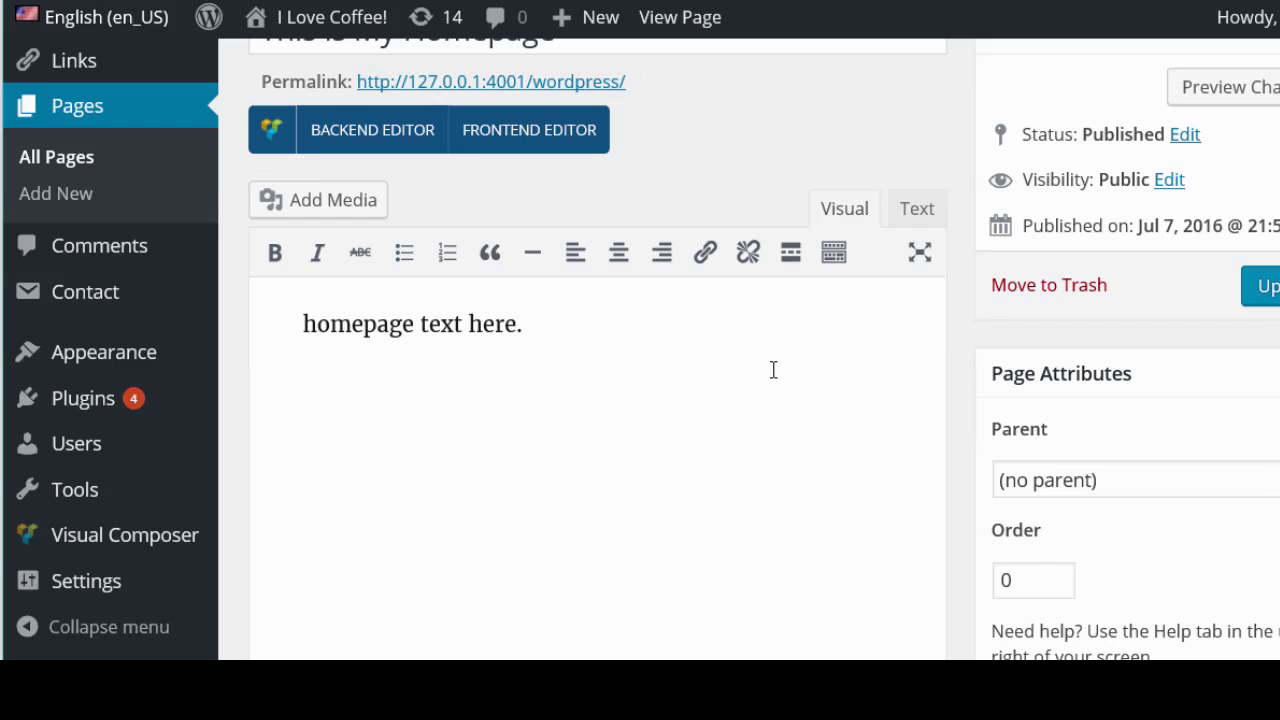
pyautogui.click(915, 212)
pyautogui.click(489, 368)
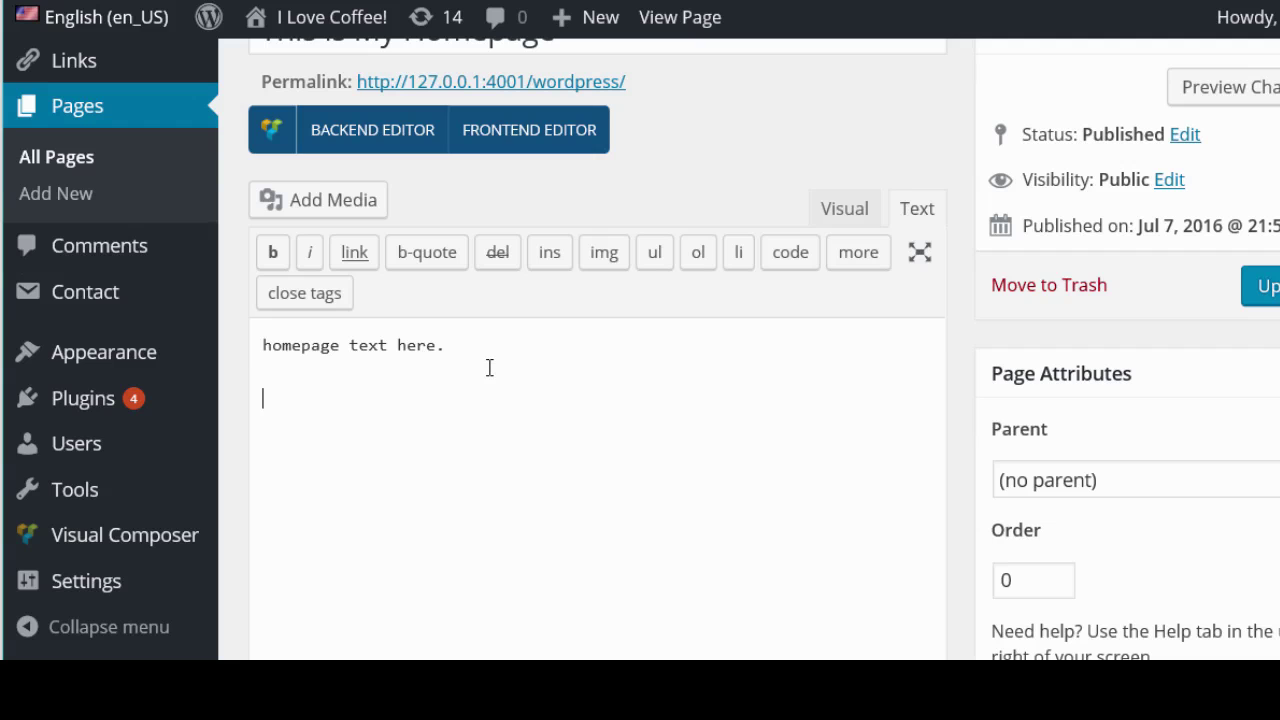
# Step: Add a new post category named "Blog"
pyautogui.moveTo(86, 140)
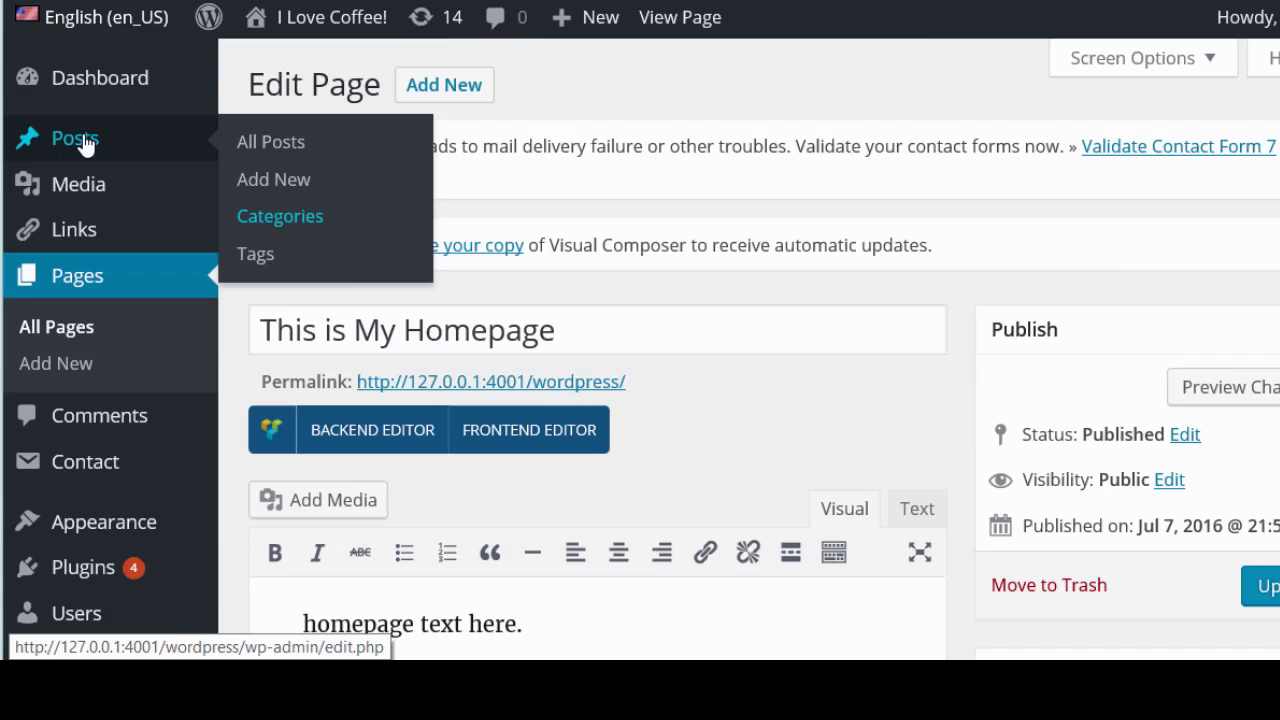
pyautogui.click(306, 224)
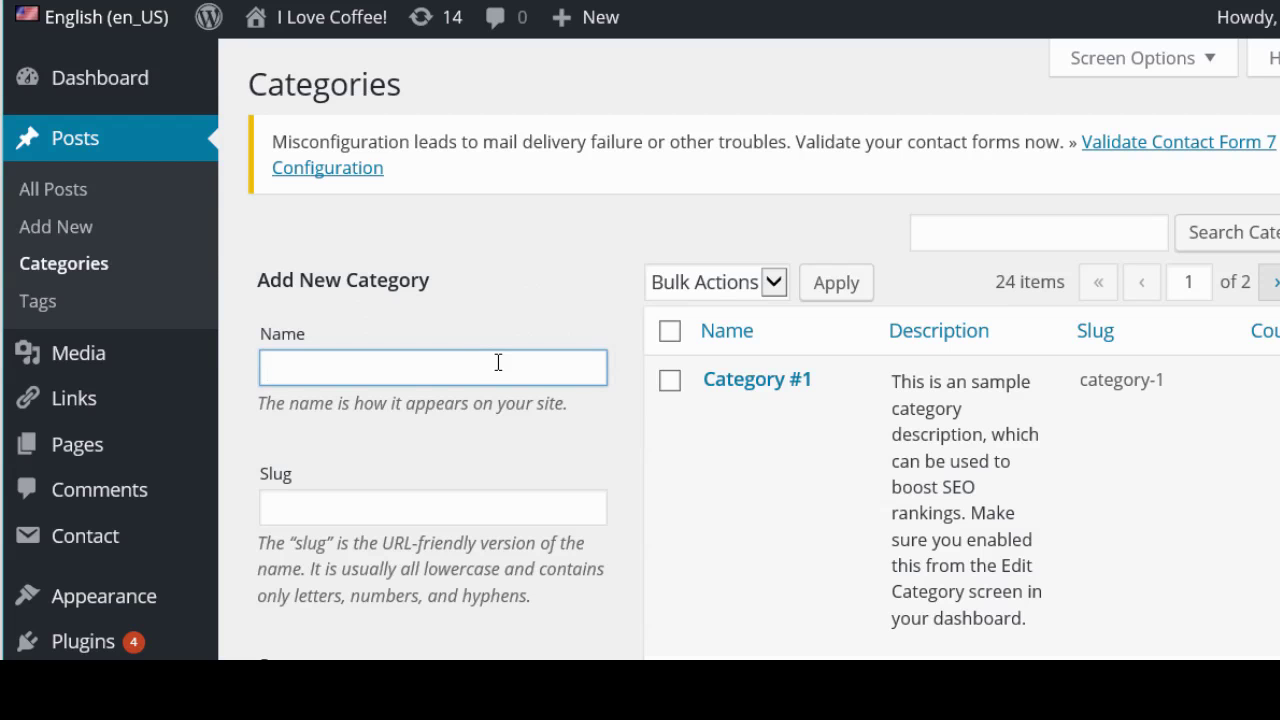
pyautogui.write('Blog')
pyautogui.scroll(-8, 611, 374)
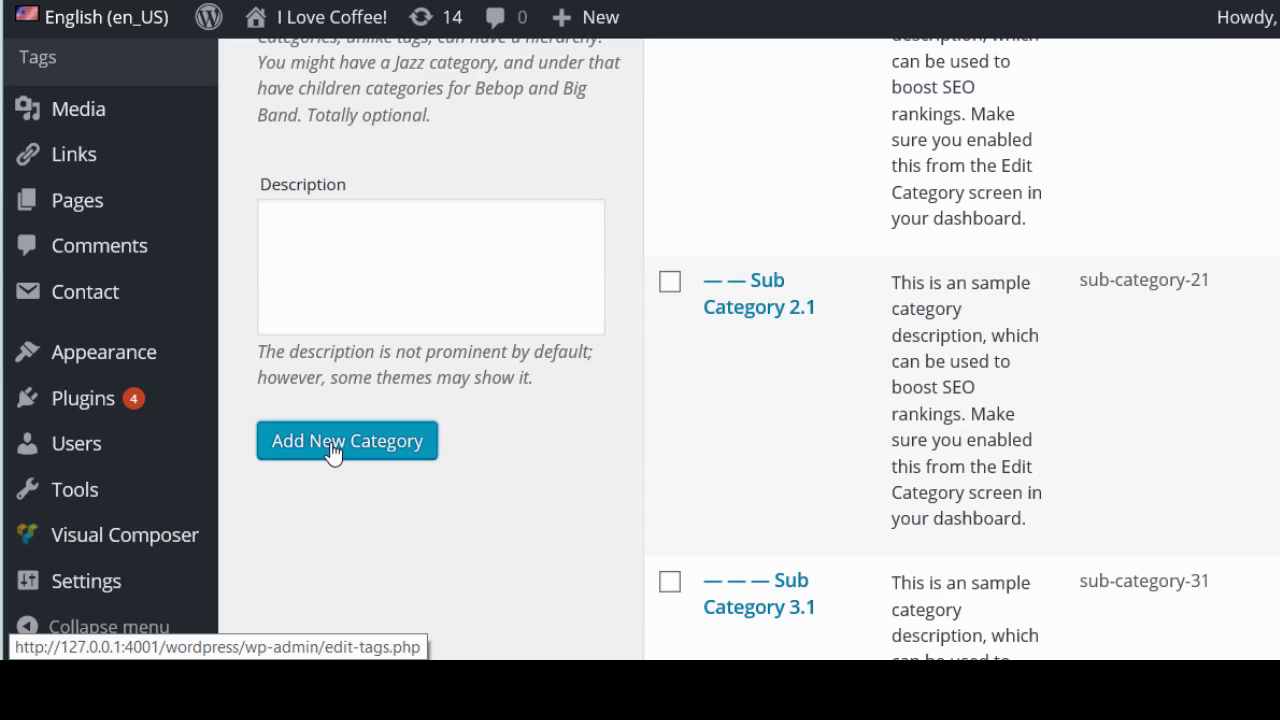
pyautogui.click(335, 450)
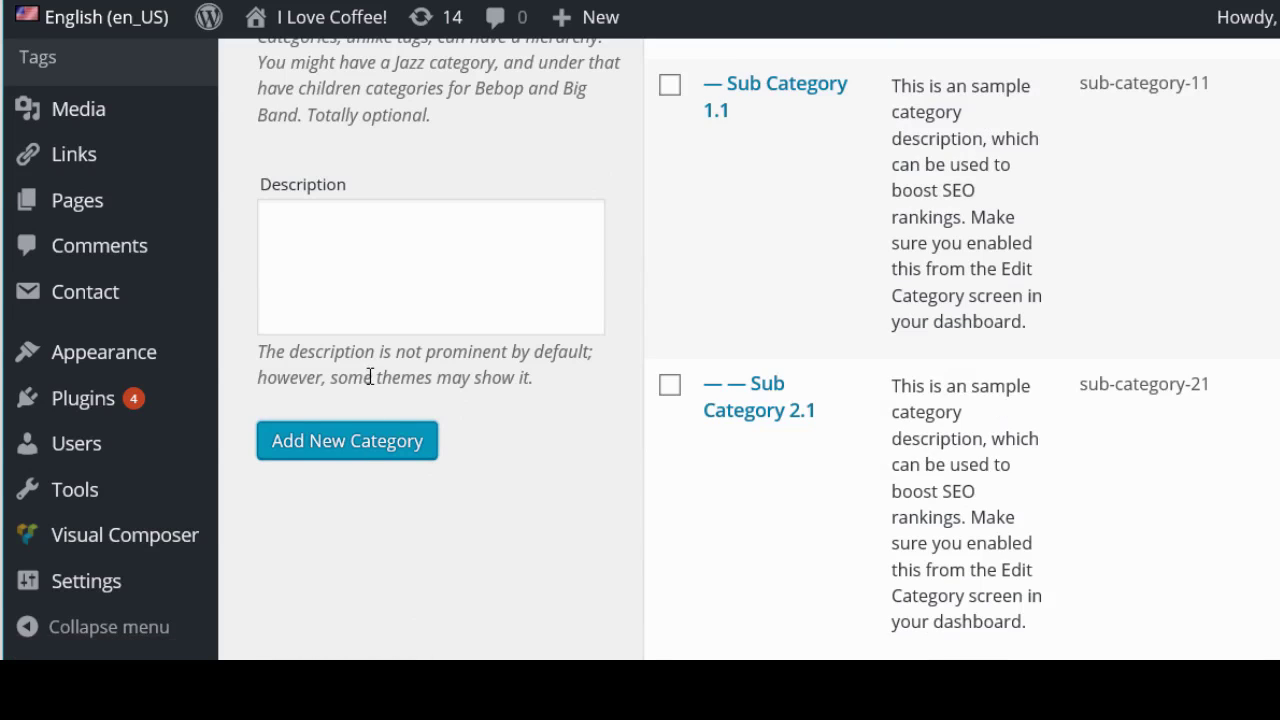
pyautogui.scroll(8, 355, 340)
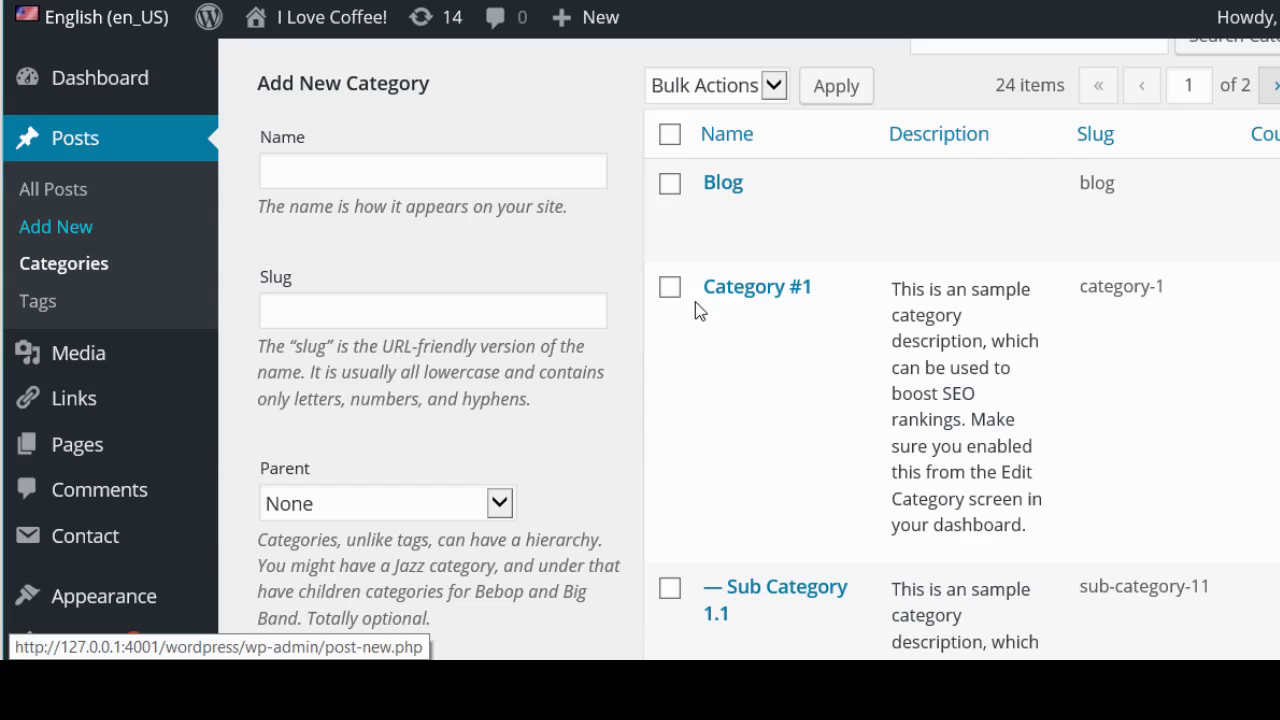
# Step: Create a post titled "Post #1", assign it to the Blog category and publish it
pyautogui.write('Post')
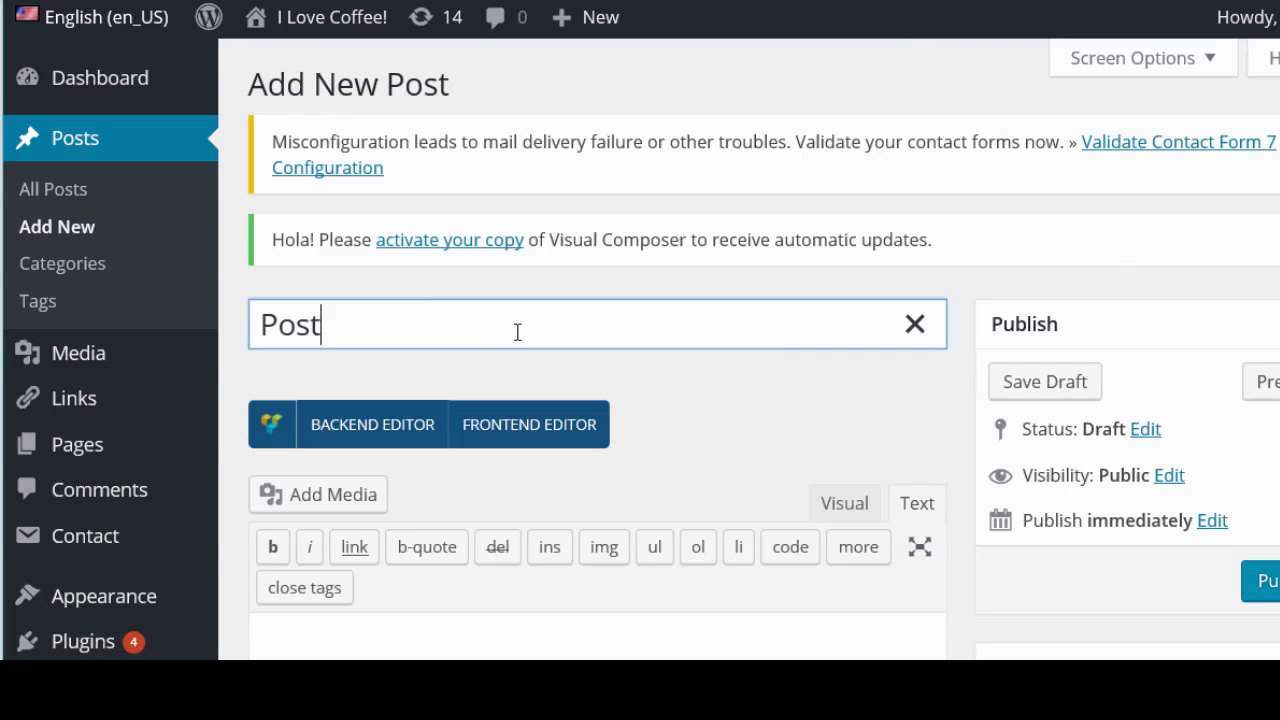
pyautogui.write(' #1')
pyautogui.scroll(-7, 739, 306)
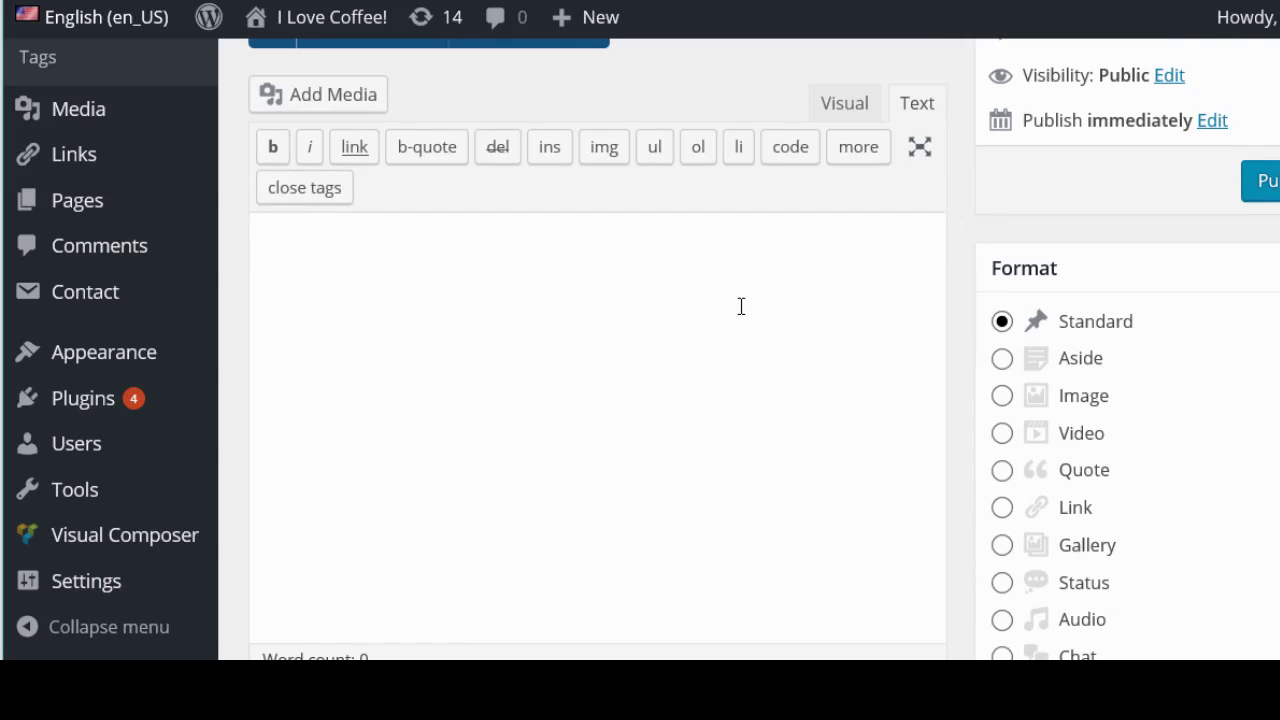
pyautogui.scroll(-5, 752, 345)
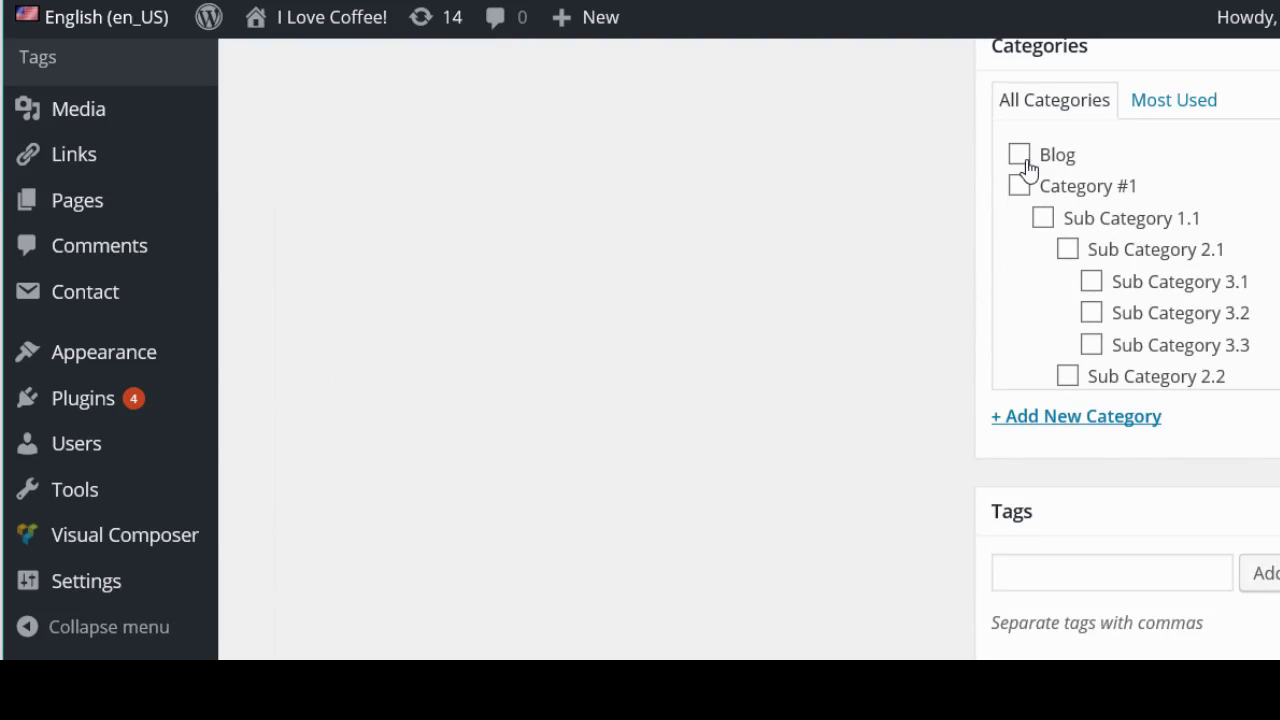
pyautogui.click(1019, 156)
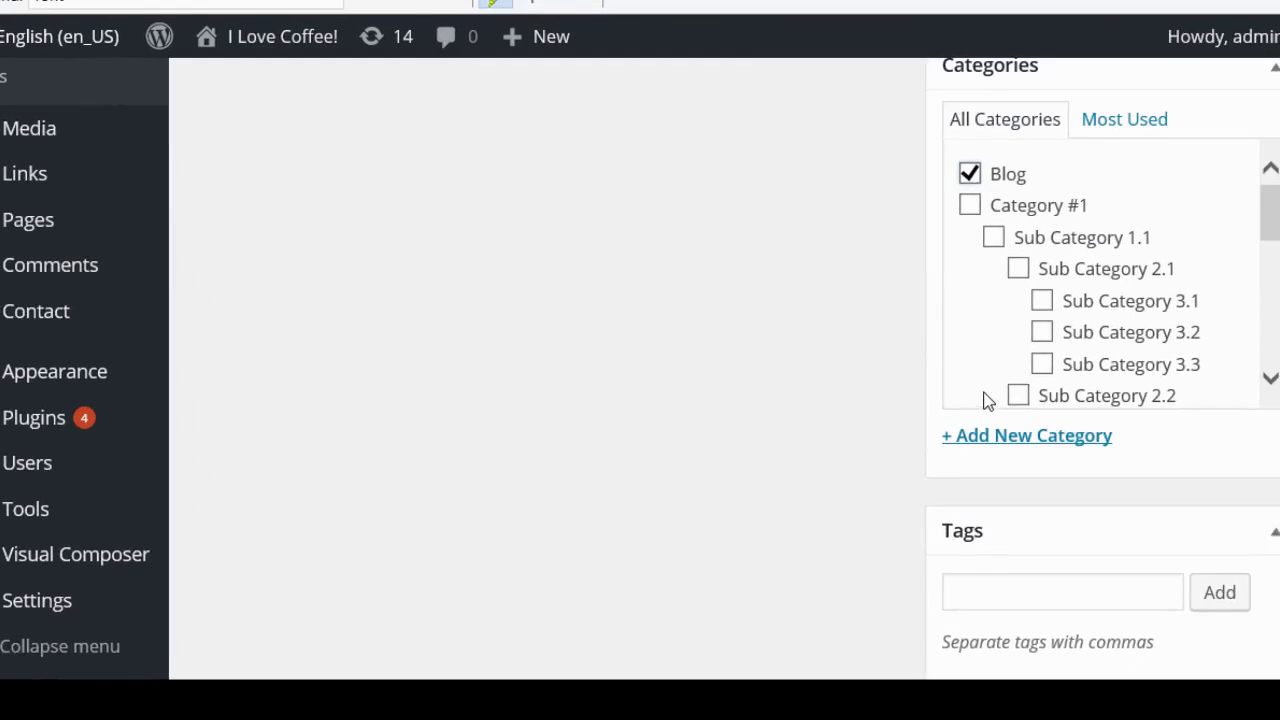
pyautogui.click(1221, 607)
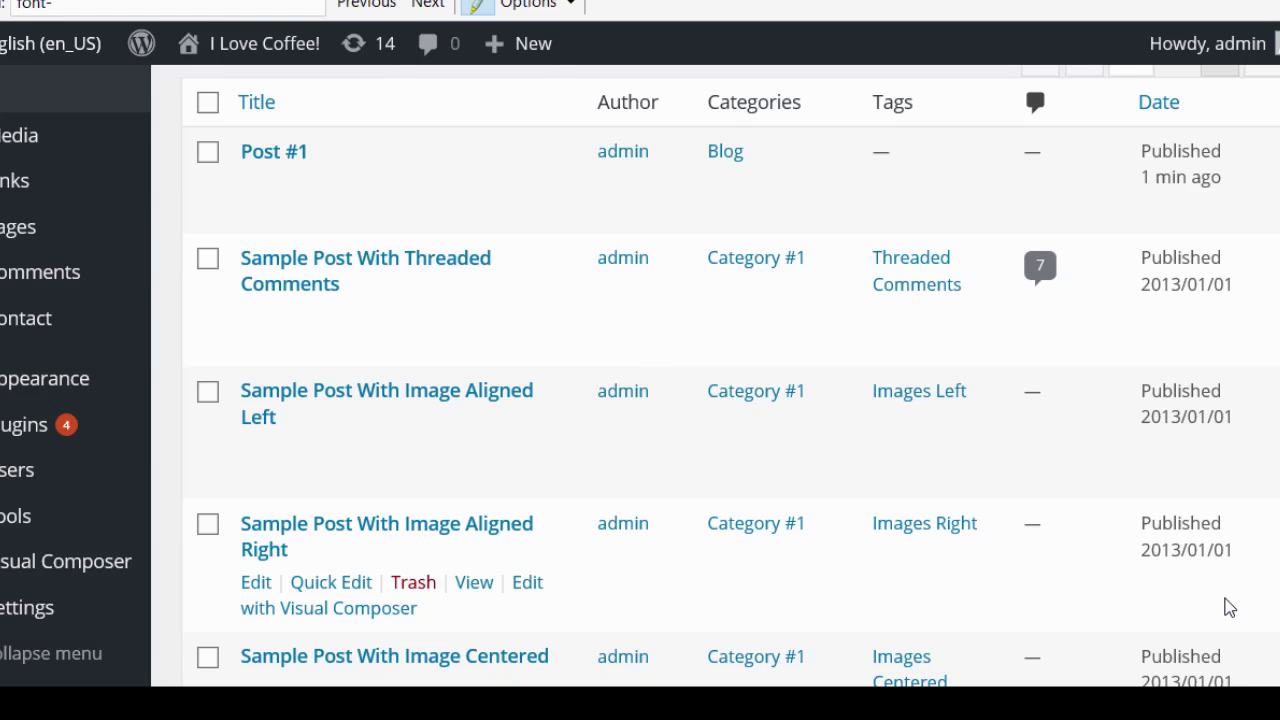
# Step: Open the site's menu editor and add the page "This is My Homepage" to Simple Menu
pyautogui.moveTo(17, 395)
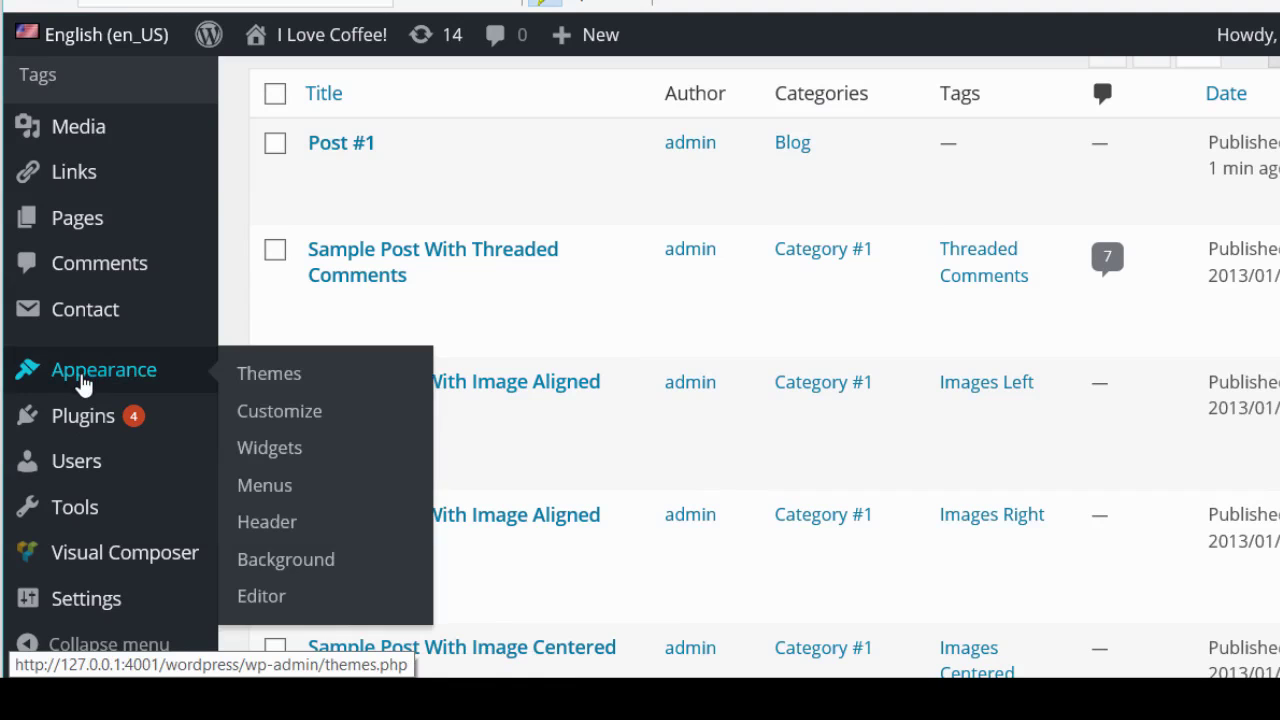
pyautogui.click(277, 486)
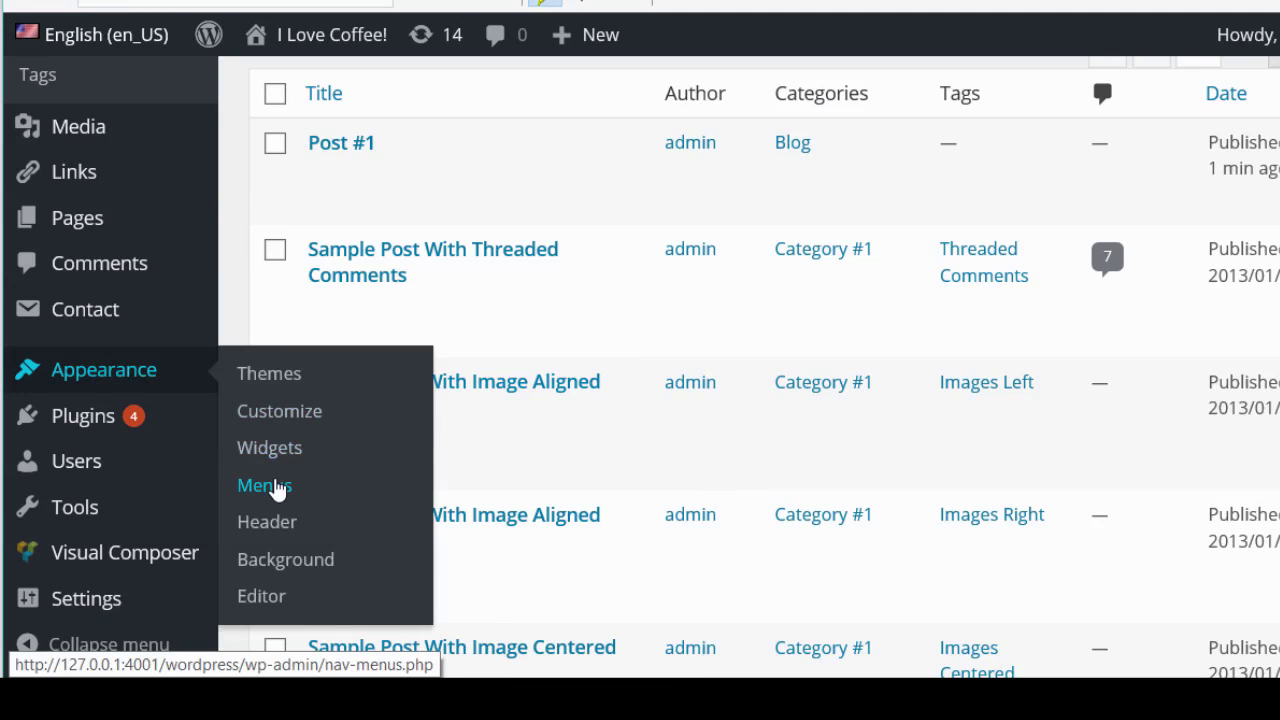
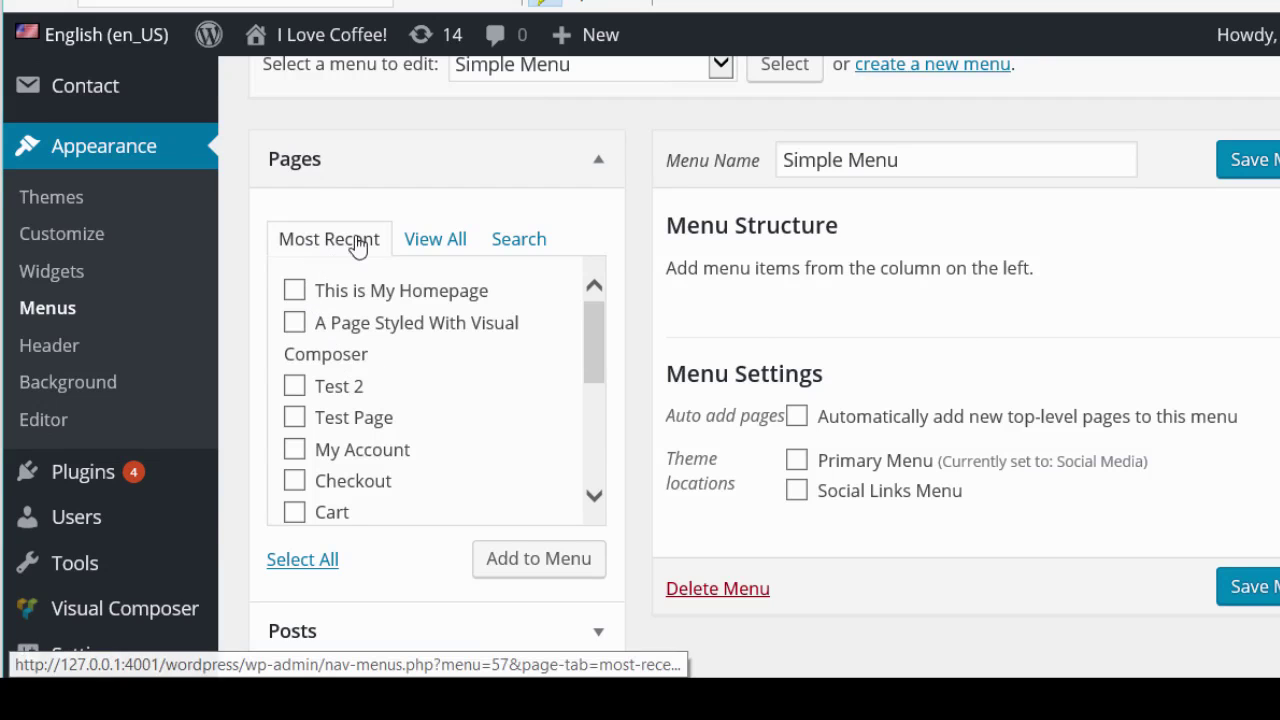
pyautogui.click(295, 292)
pyautogui.click(524, 571)
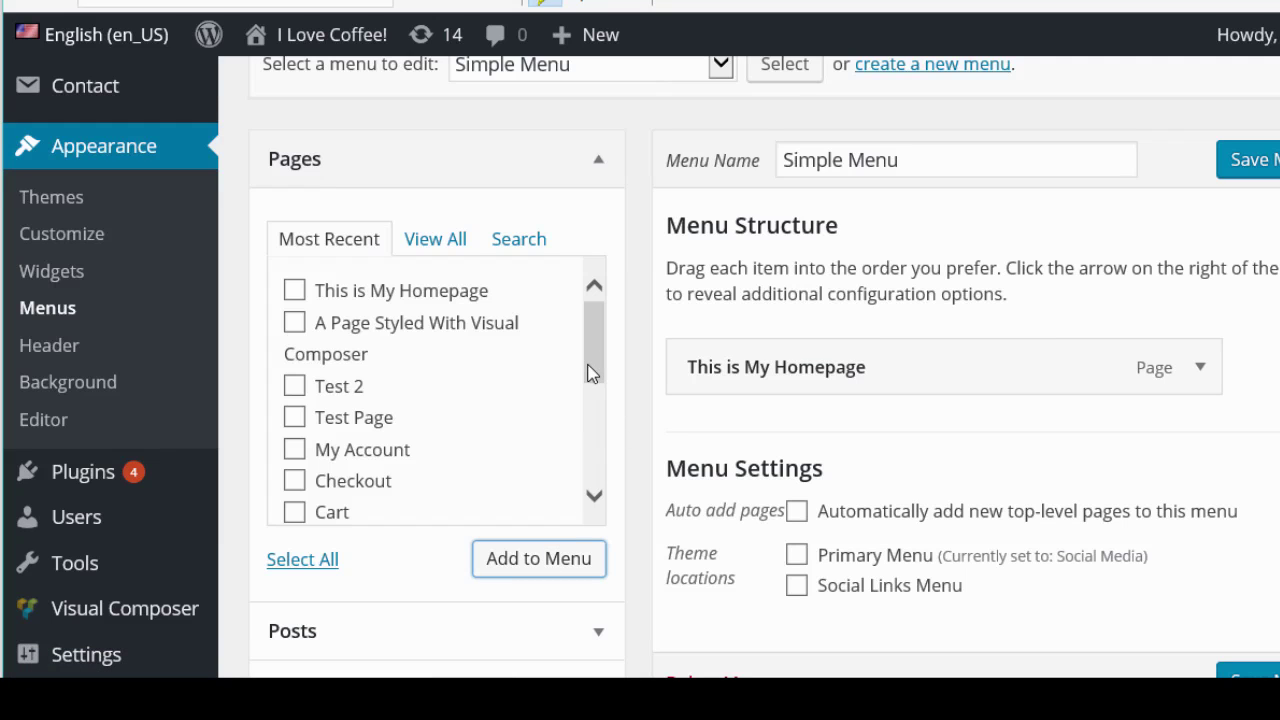
# Step: Add the Blog category to Simple Menu from the full list of categories
pyautogui.scroll(3, 603, 406)
pyautogui.scroll(-5, 632, 430)
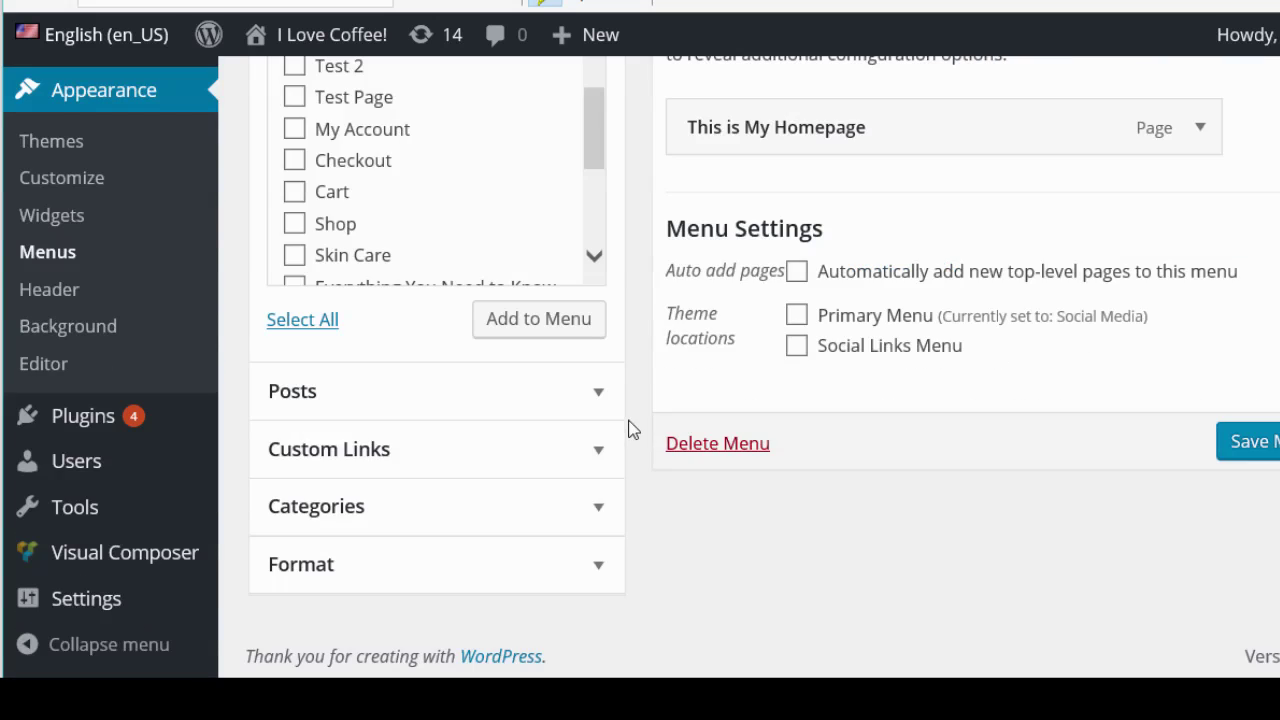
pyautogui.click(599, 512)
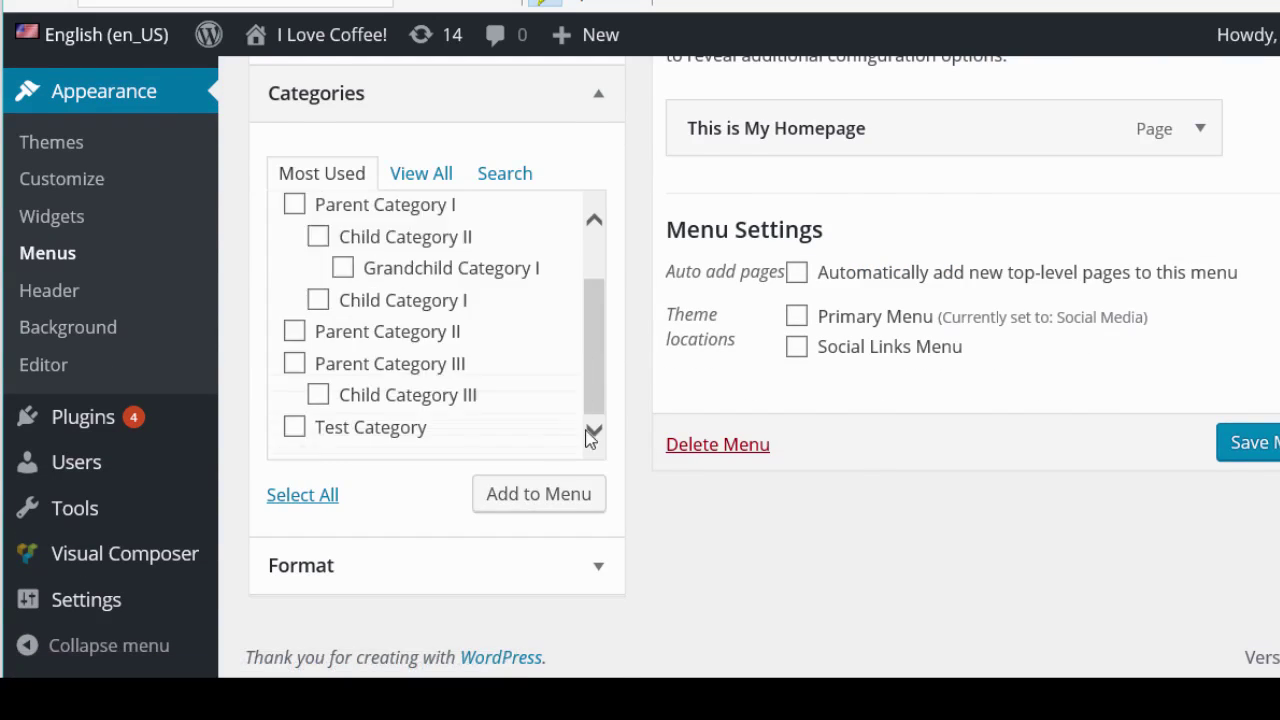
pyautogui.scroll(2, 591, 340)
pyautogui.click(421, 311)
pyautogui.click(294, 363)
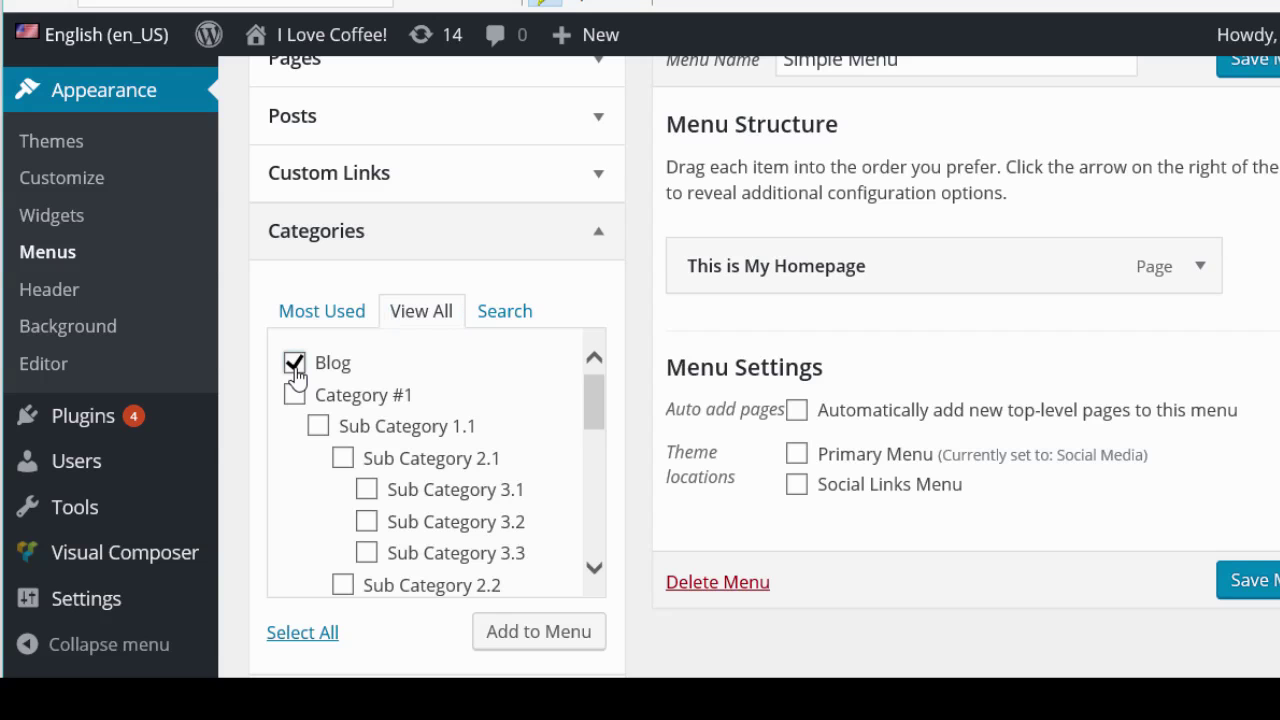
pyautogui.click(543, 644)
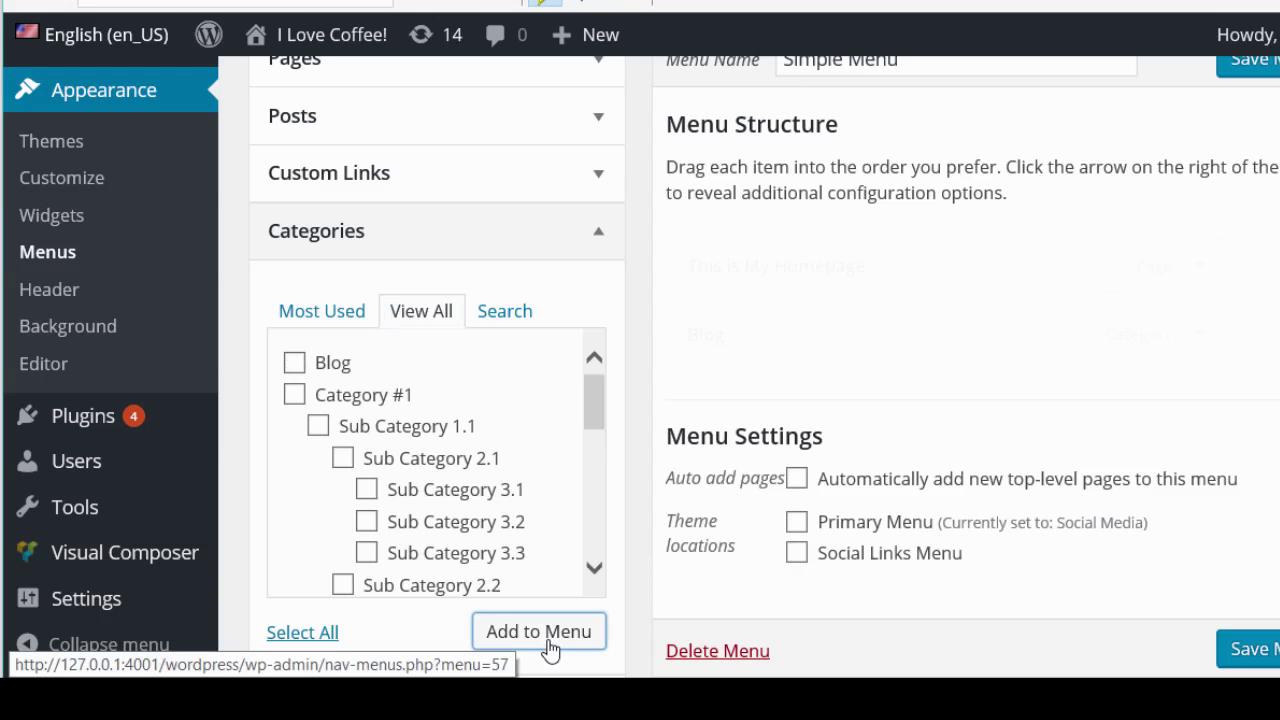
pyautogui.scroll(-2, 620, 494)
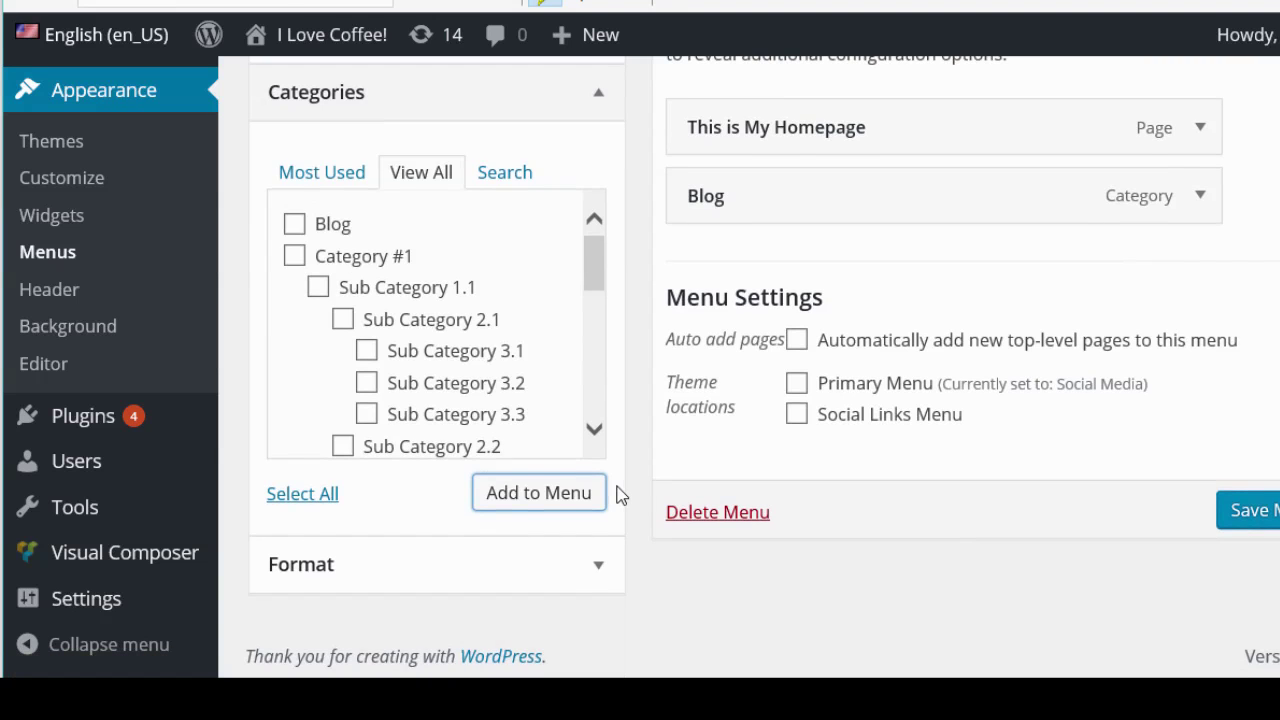
pyautogui.scroll(3, 620, 494)
pyautogui.click(596, 248)
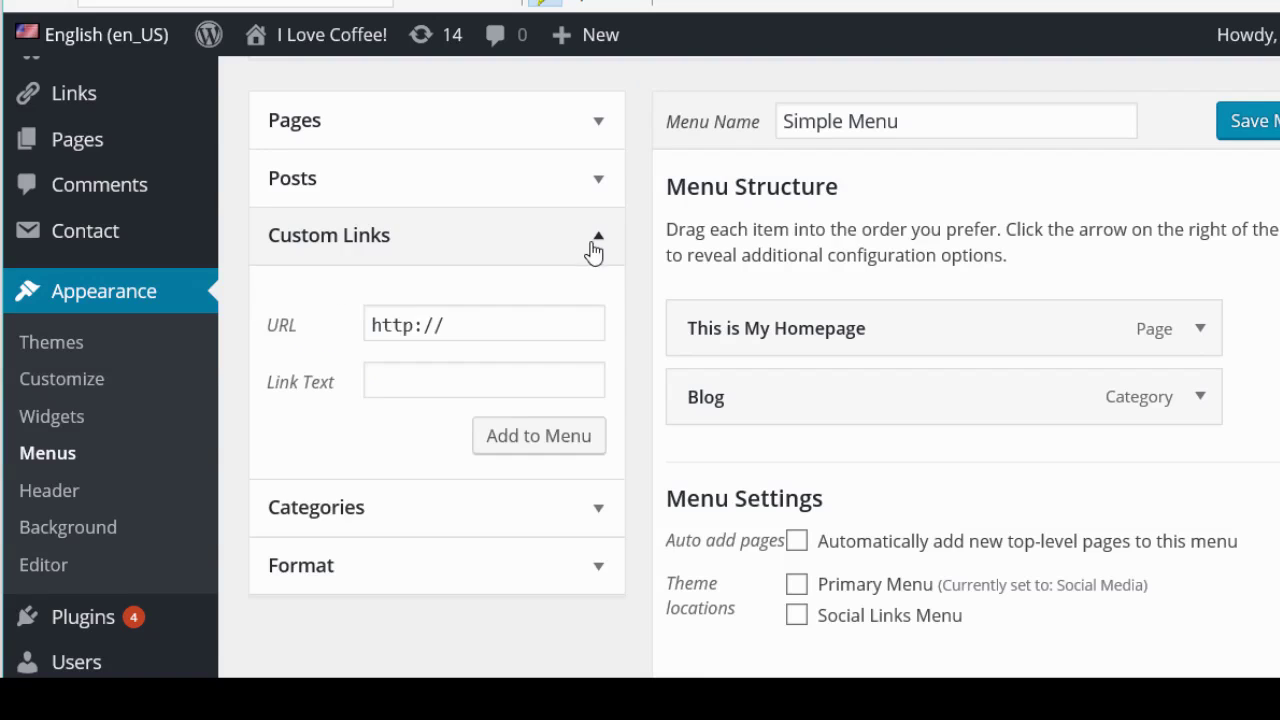
pyautogui.click(511, 332)
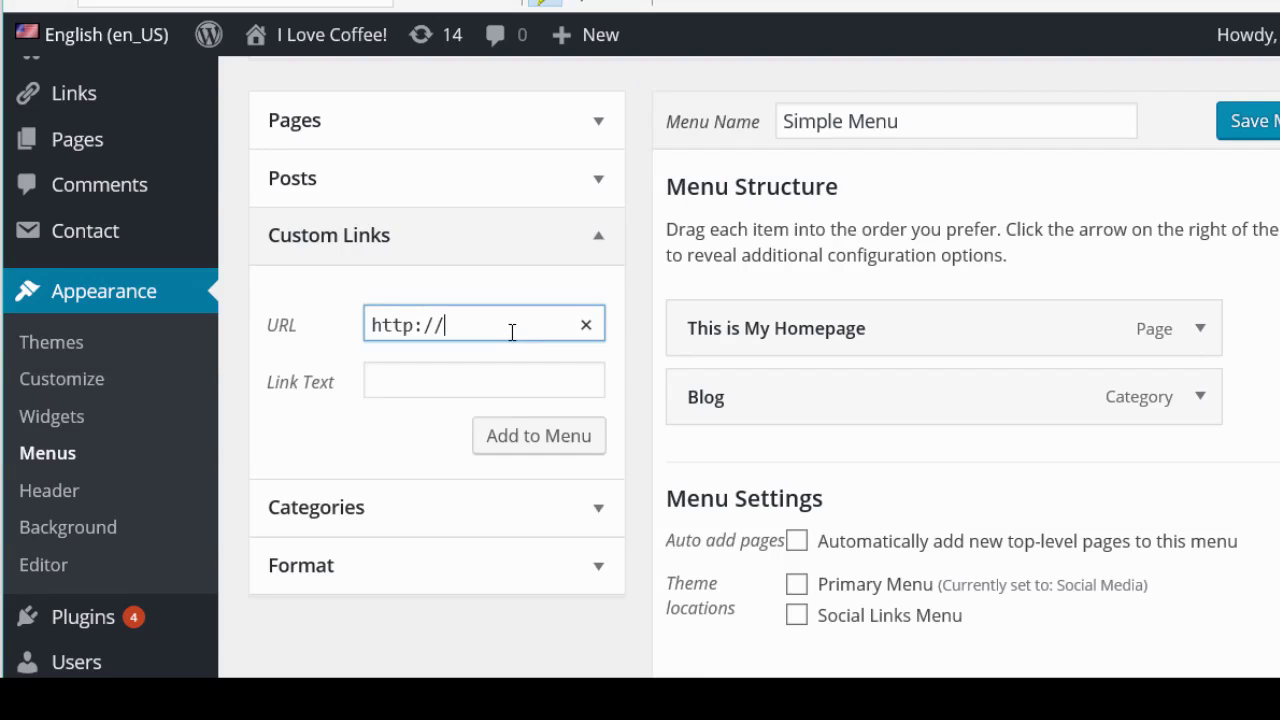
pyautogui.write('www.facebook.com')
pyautogui.press('Tab')
pyautogui.write('Facebook.')
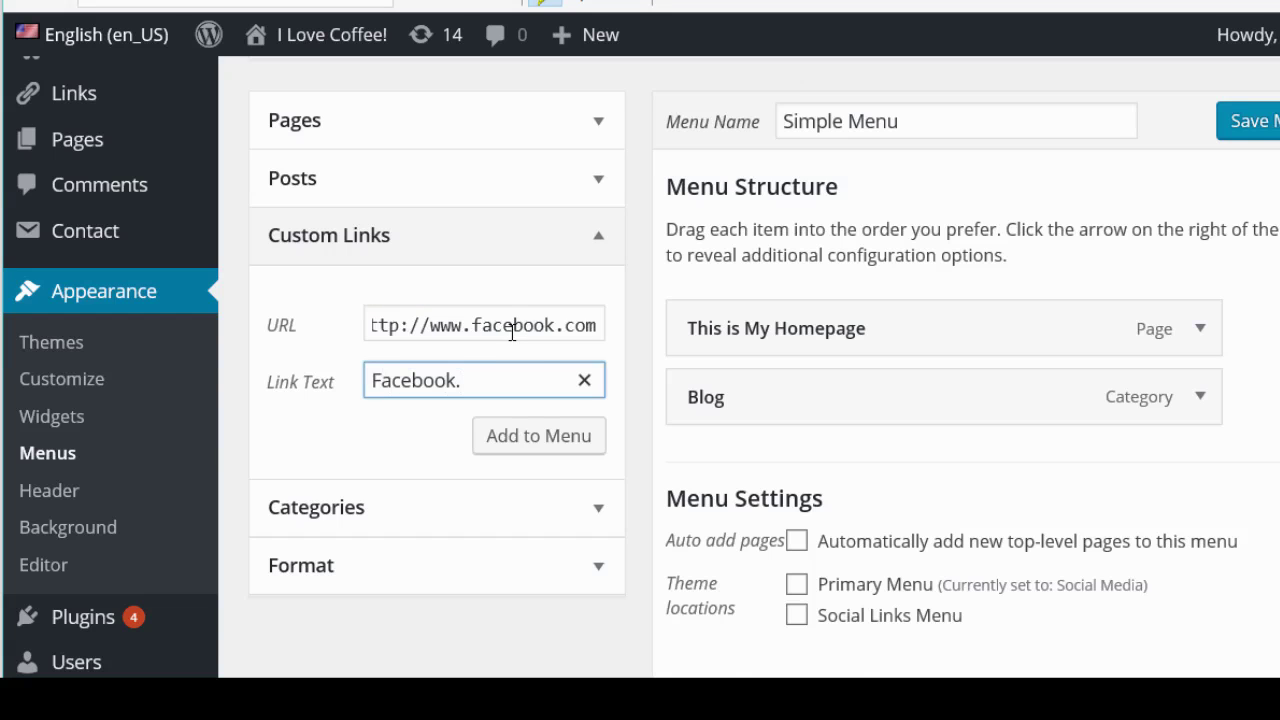
pyautogui.click(531, 452)
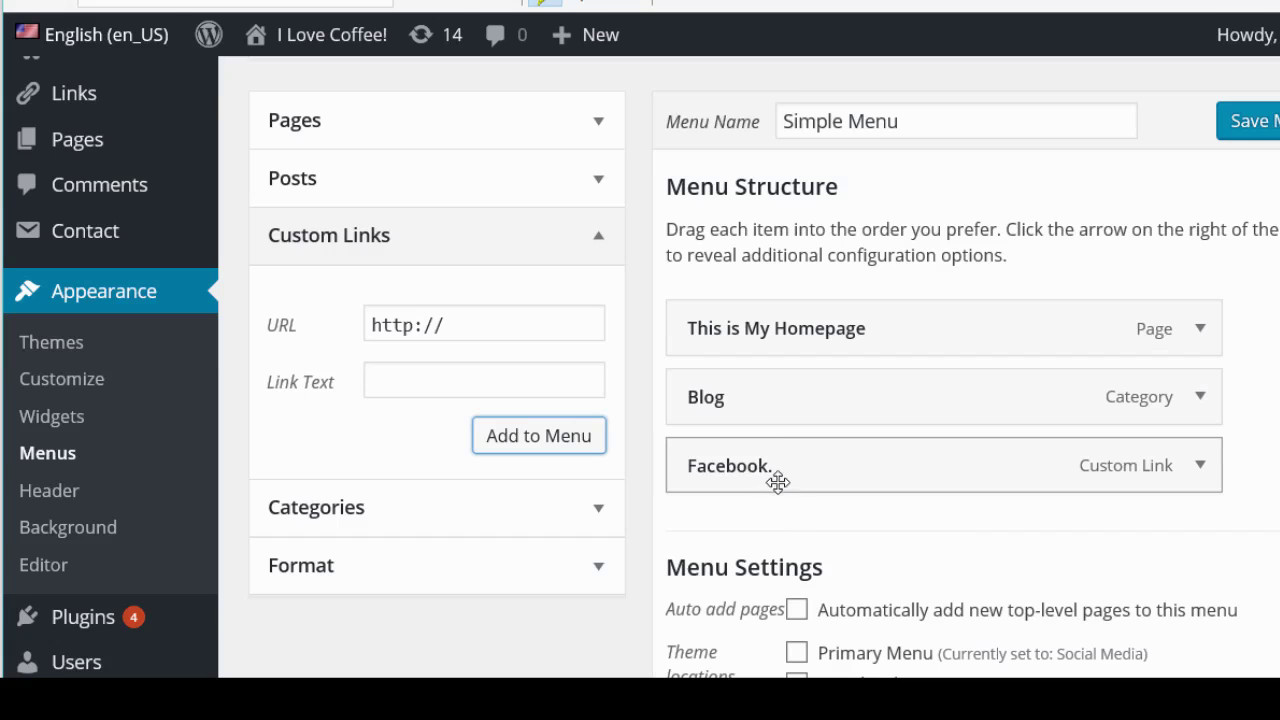
pyautogui.moveTo(728, 466); pyautogui.dragTo(756, 490)
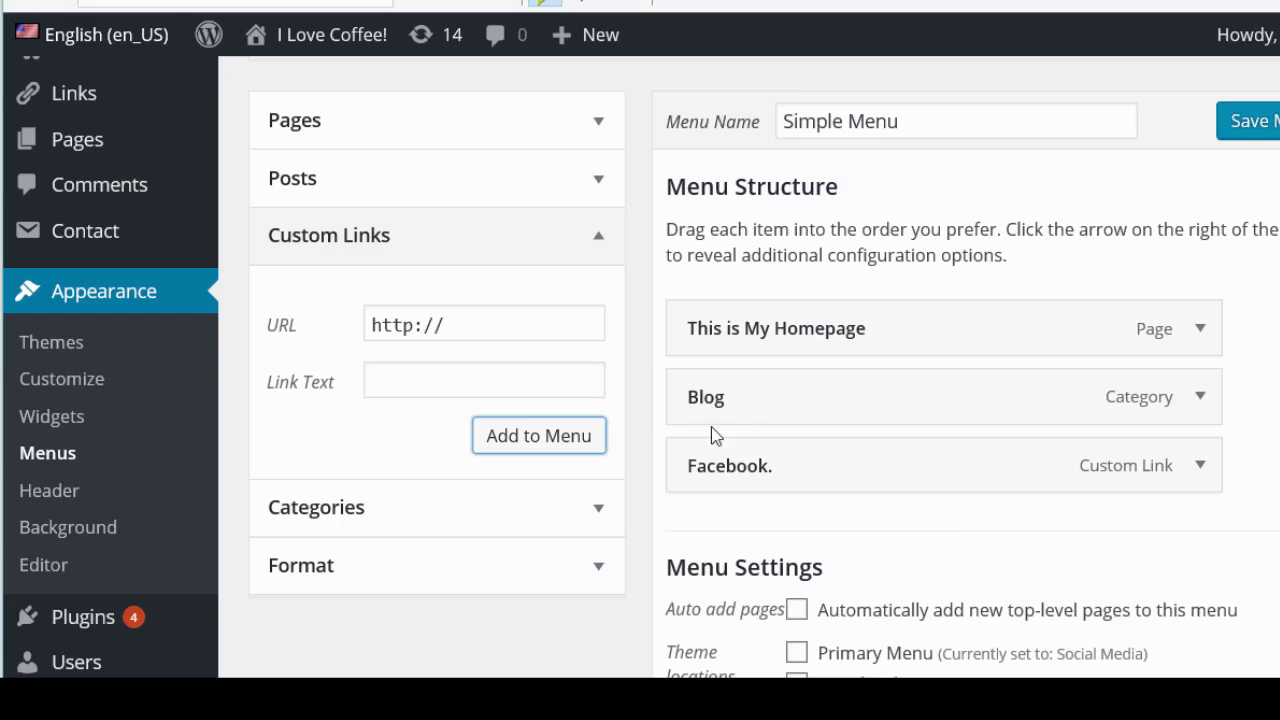
pyautogui.click(1252, 124)
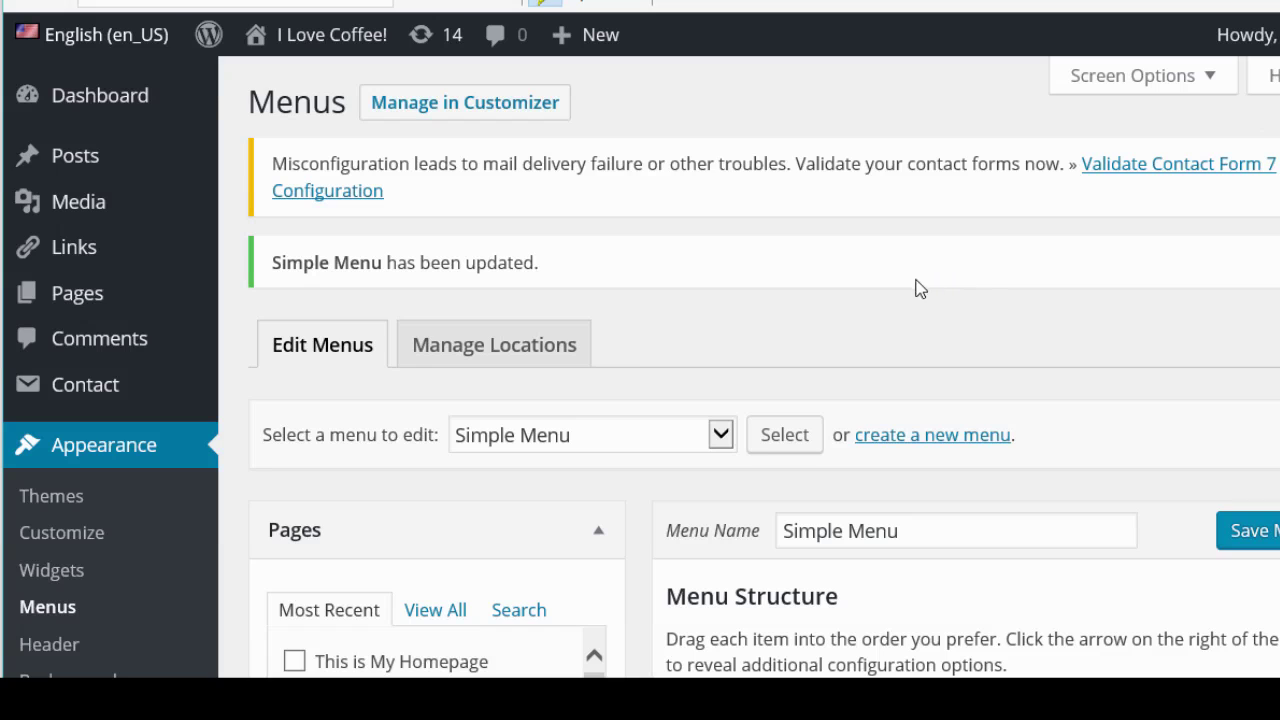
# Step: Assign Simple Menu to the theme's Primary Menu location and save the change
pyautogui.click(530, 358)
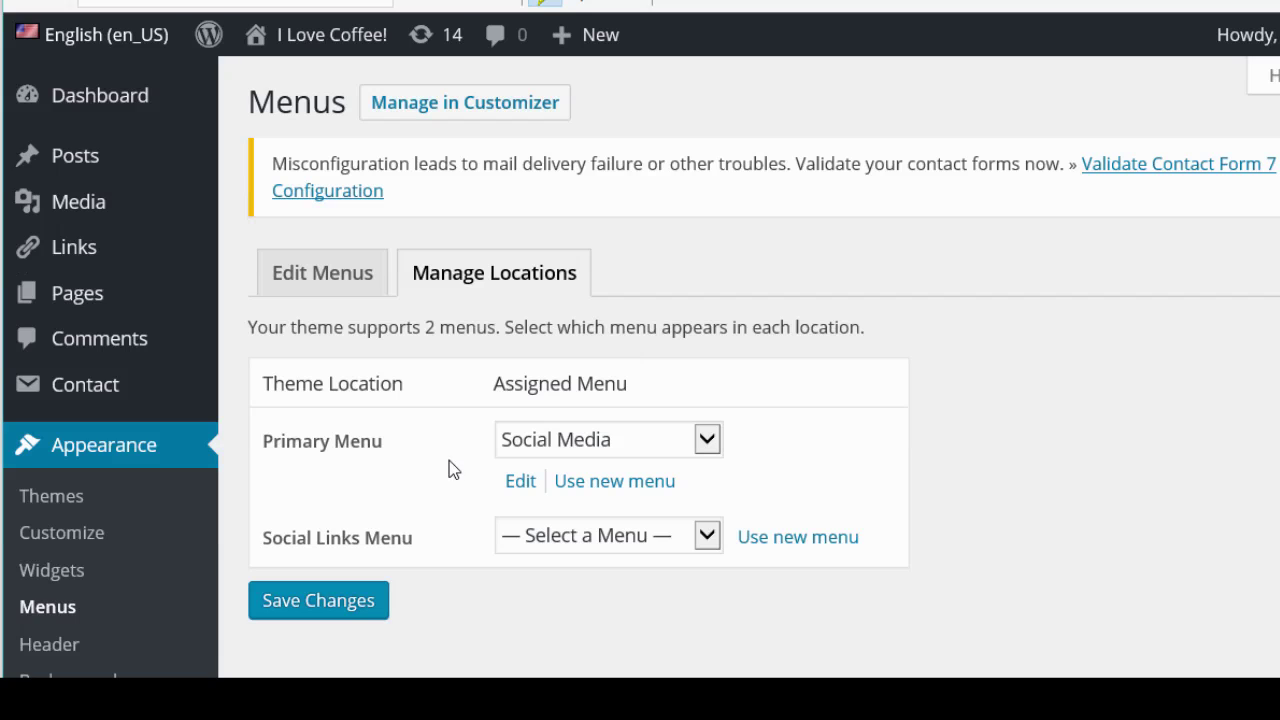
pyautogui.click(706, 452)
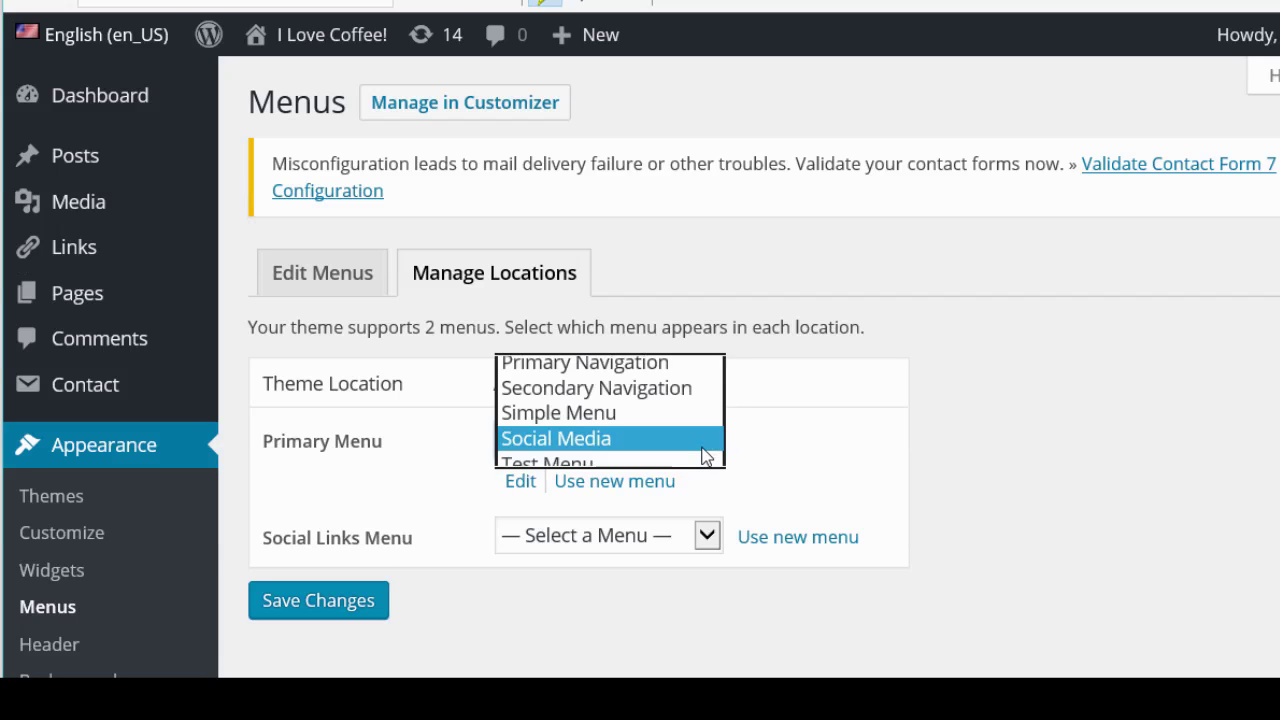
pyautogui.click(613, 418)
pyautogui.click(338, 574)
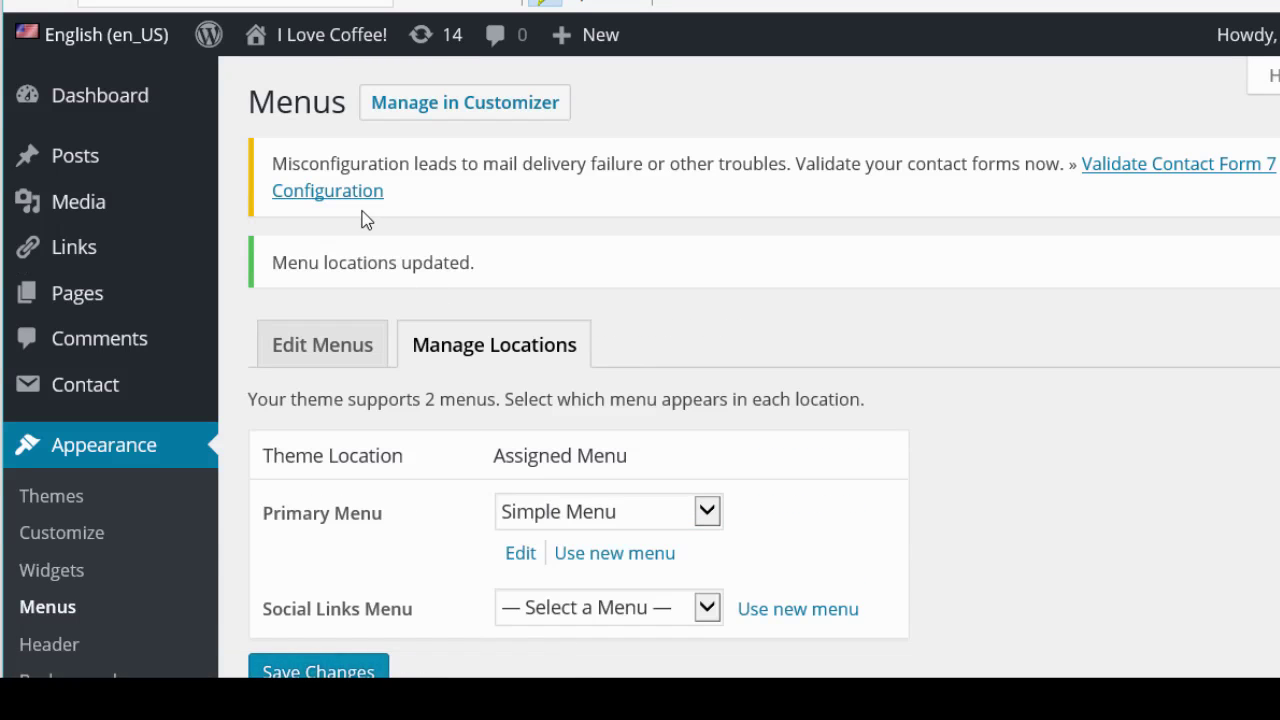
# Step: Visit the I Love Coffee! site and check its navigation menu and the Blog category page
pyautogui.click(325, 34)
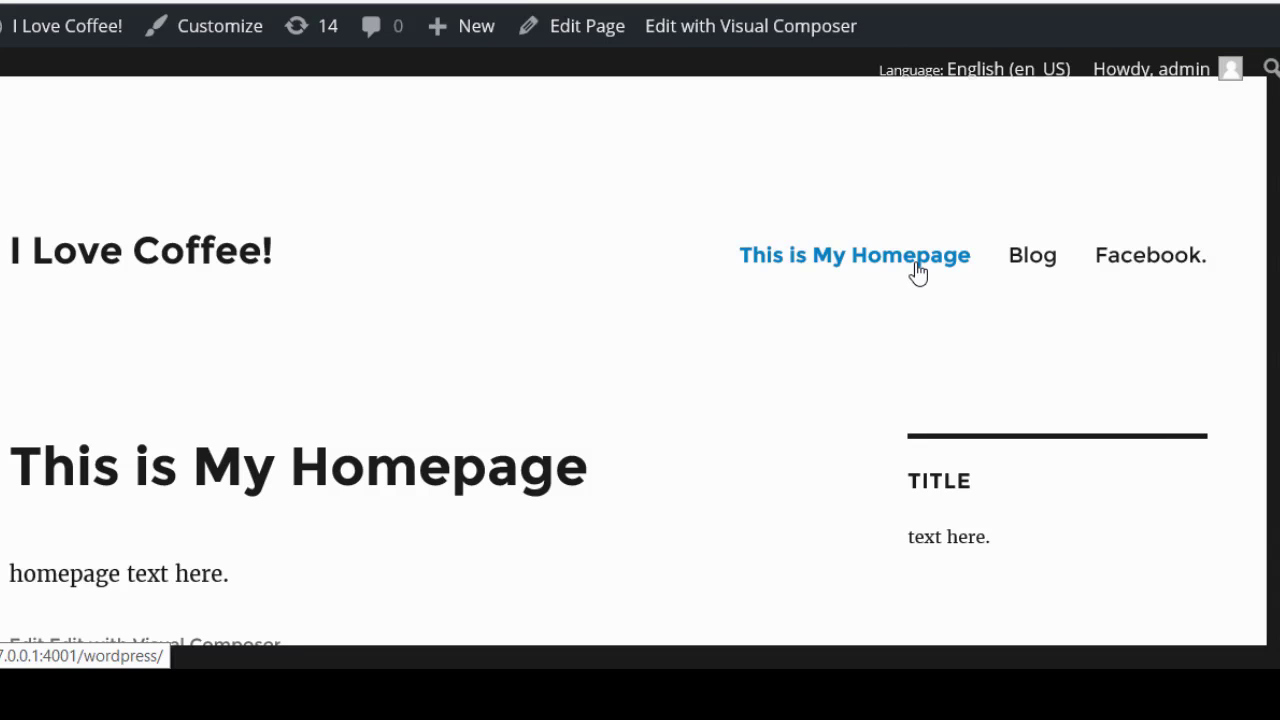
pyautogui.click(1032, 256)
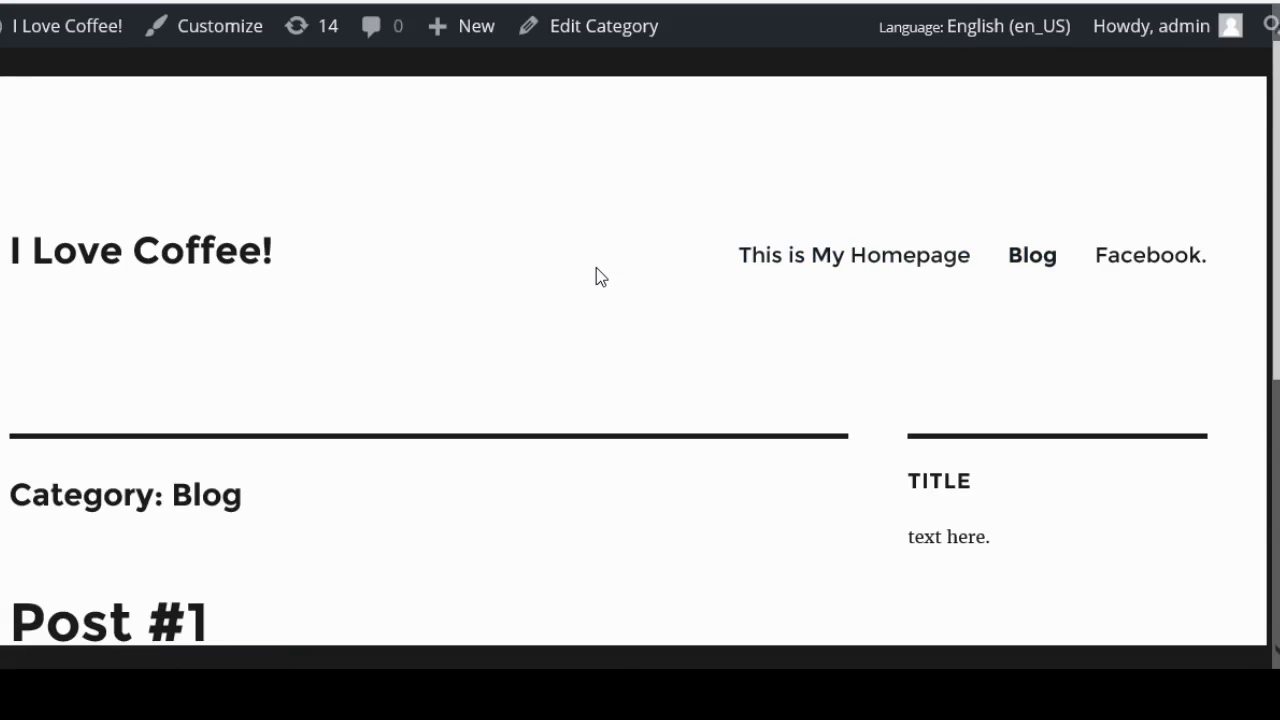
pyautogui.scroll(-2, 598, 266)
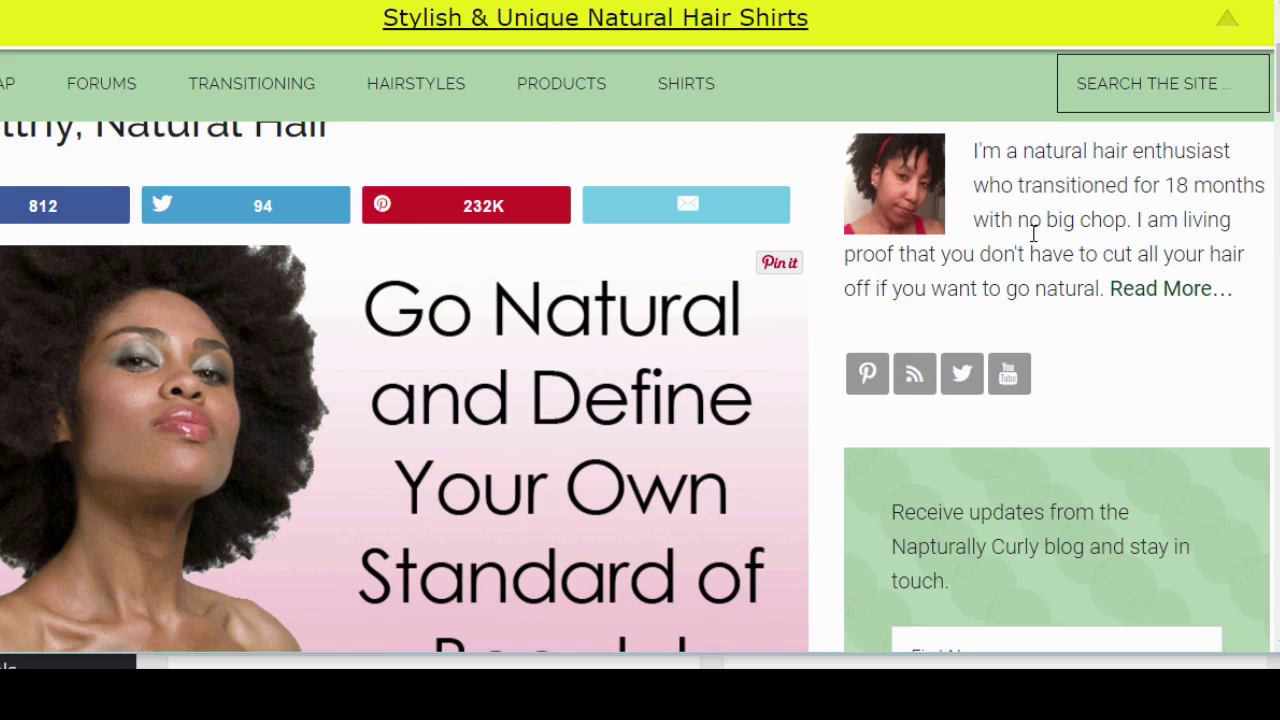
# Step: Examine the layouts of example sites: the Napturally Curly blog, ConvertKit with its pop-up dismissed, and the Hello! Pro theme demo
pyautogui.scroll(-2, 1040, 288)
pyautogui.scroll(-4, 1043, 288)
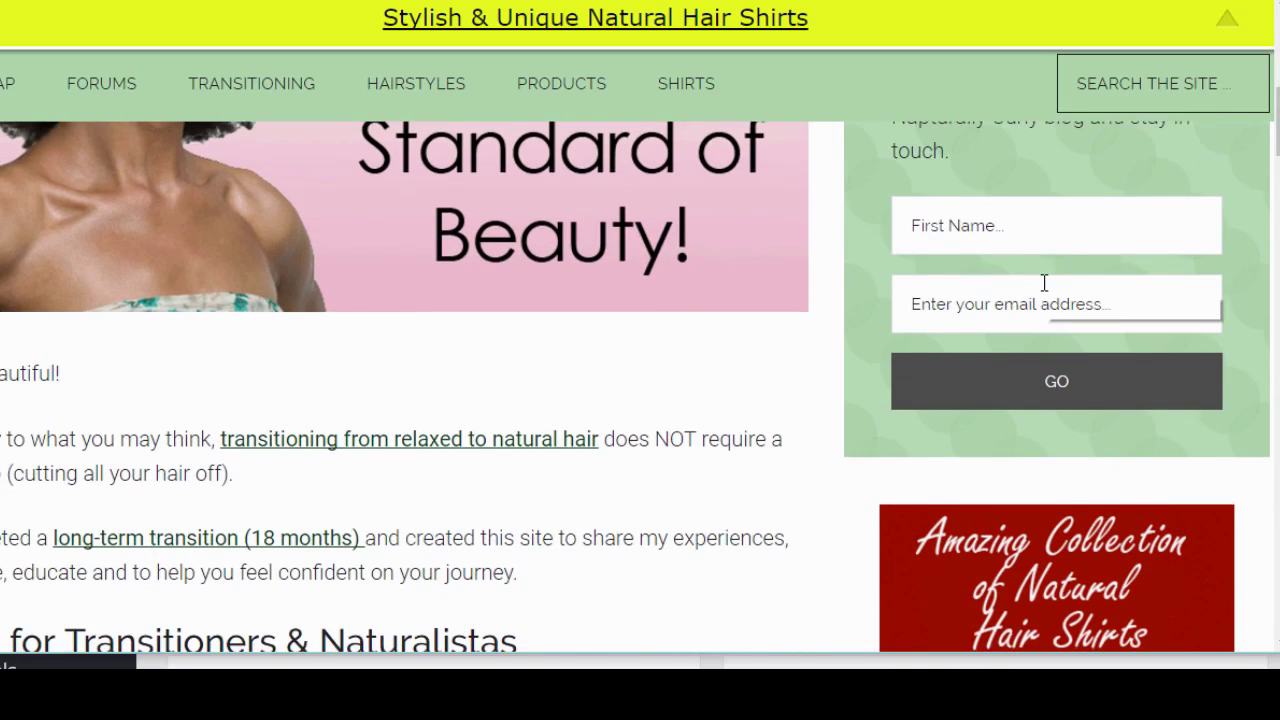
pyautogui.scroll(-1, 741, 386)
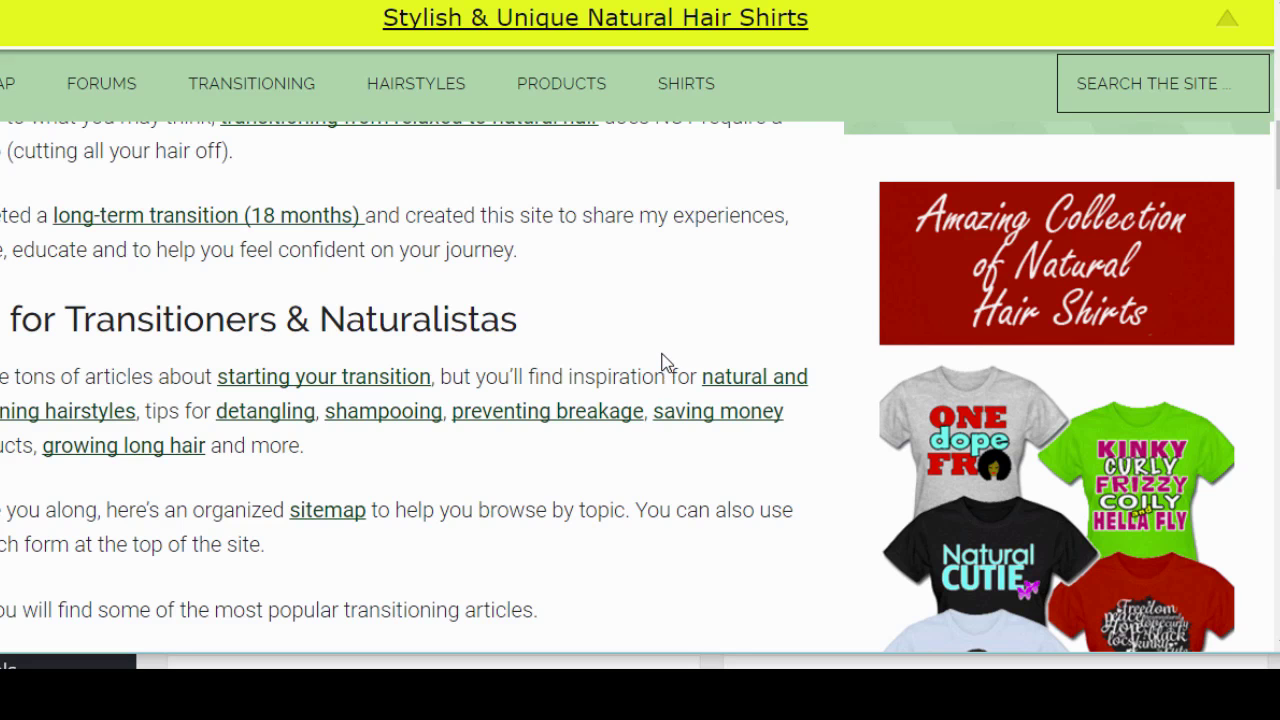
pyautogui.scroll(-5, 660, 360)
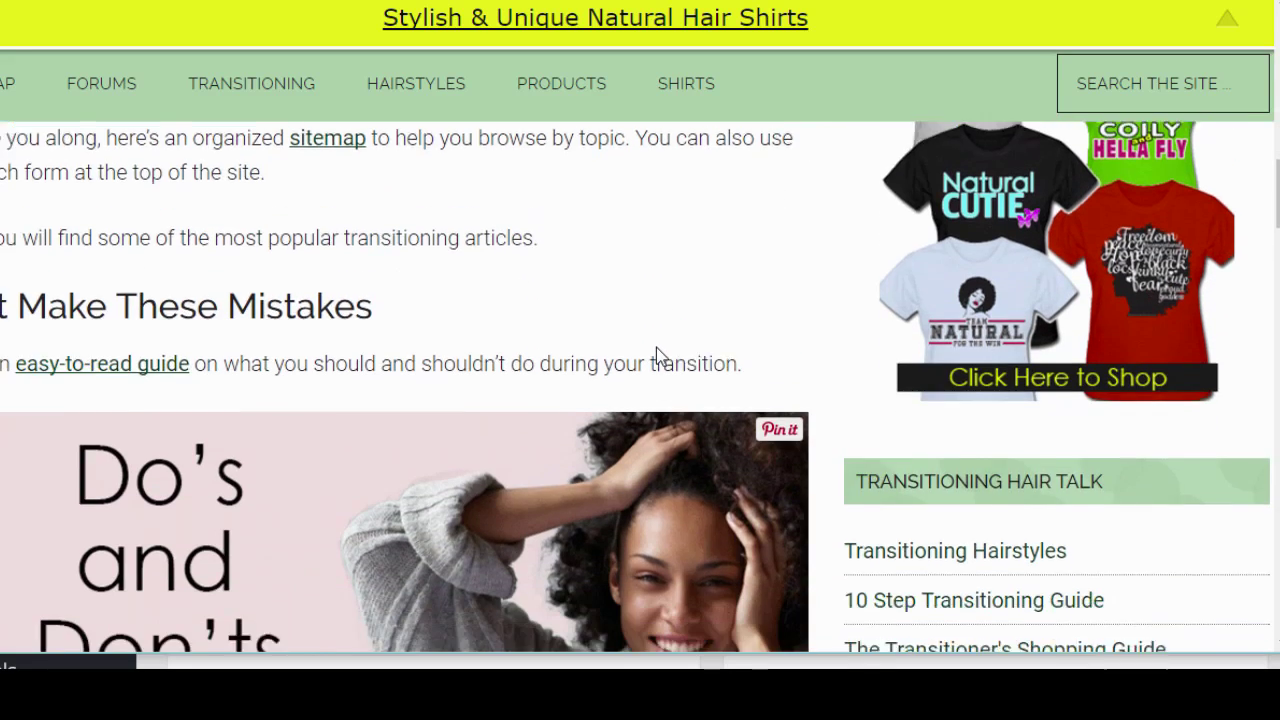
pyautogui.scroll(-3, 658, 358)
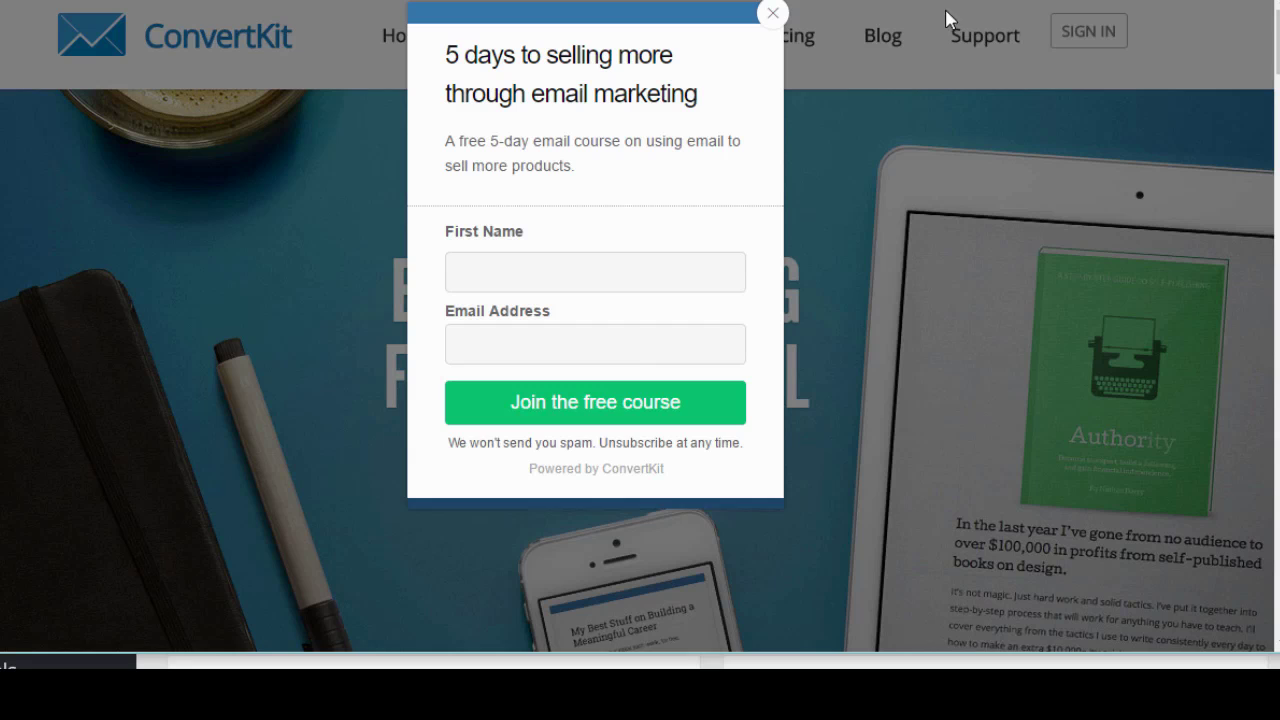
pyautogui.click(773, 14)
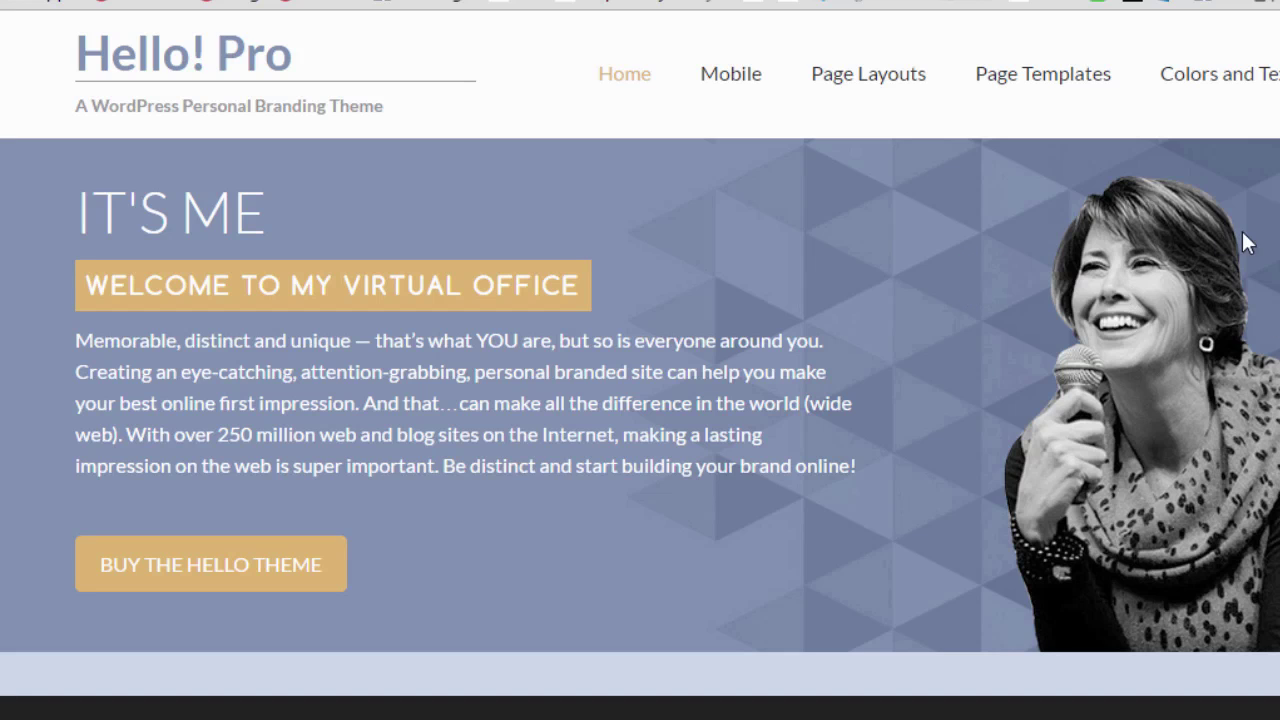
pyautogui.scroll(-5, 1237, 255)
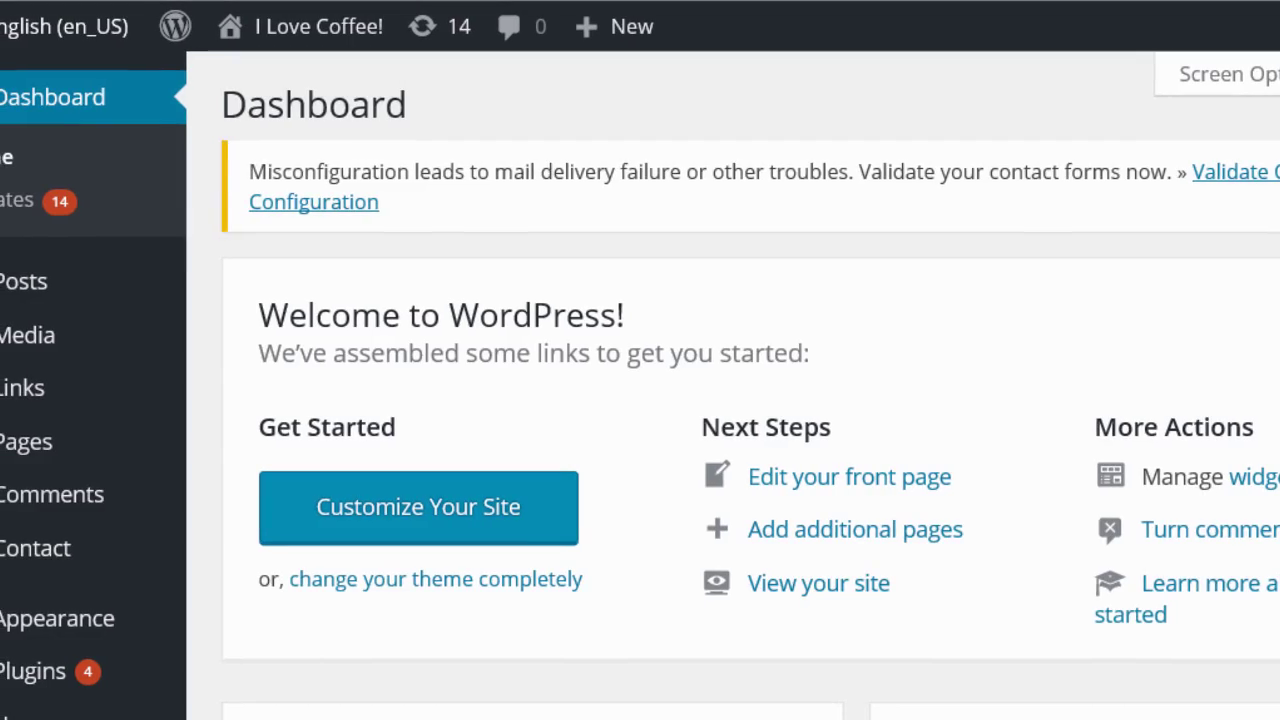
# Step: Search the WordPress plugin directory for "woocommerce" and look through the matching plugins
pyautogui.scroll(-2, 37, 551)
pyautogui.moveTo(224, 483)
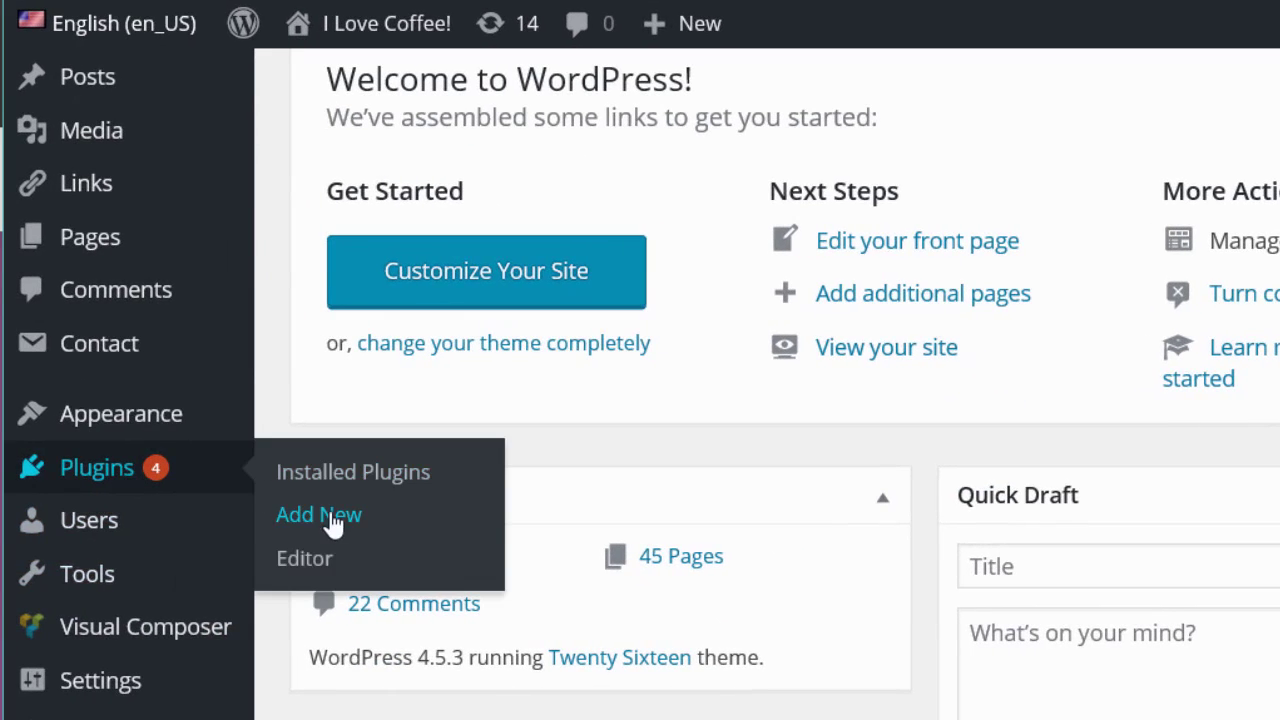
pyautogui.write('commerce')
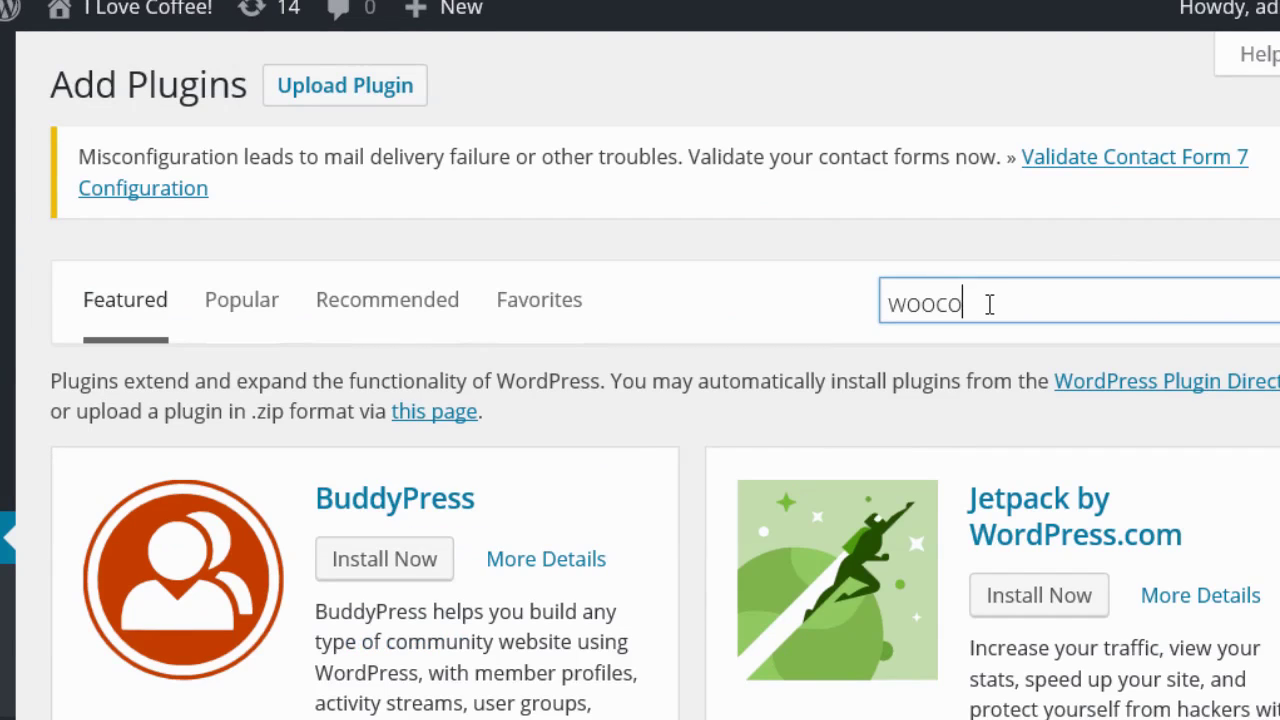
pyautogui.scroll(-2, 634, 540)
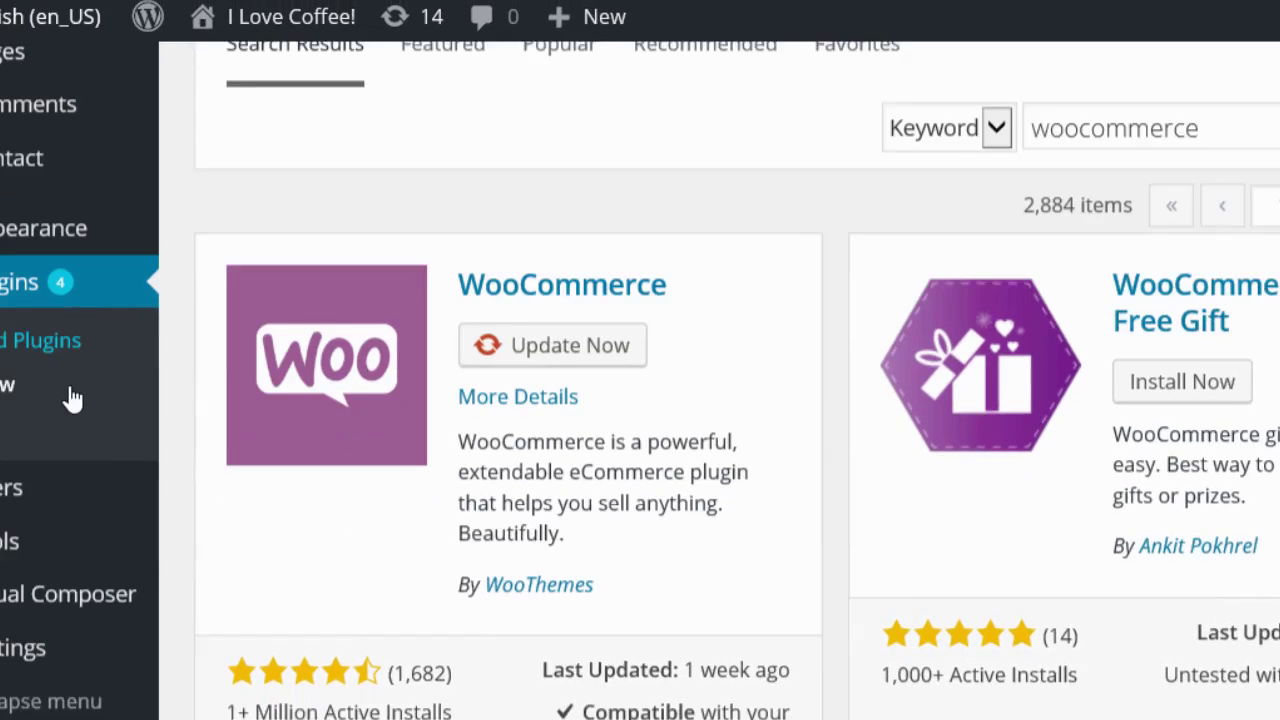
pyautogui.scroll(-4, 1088, 485)
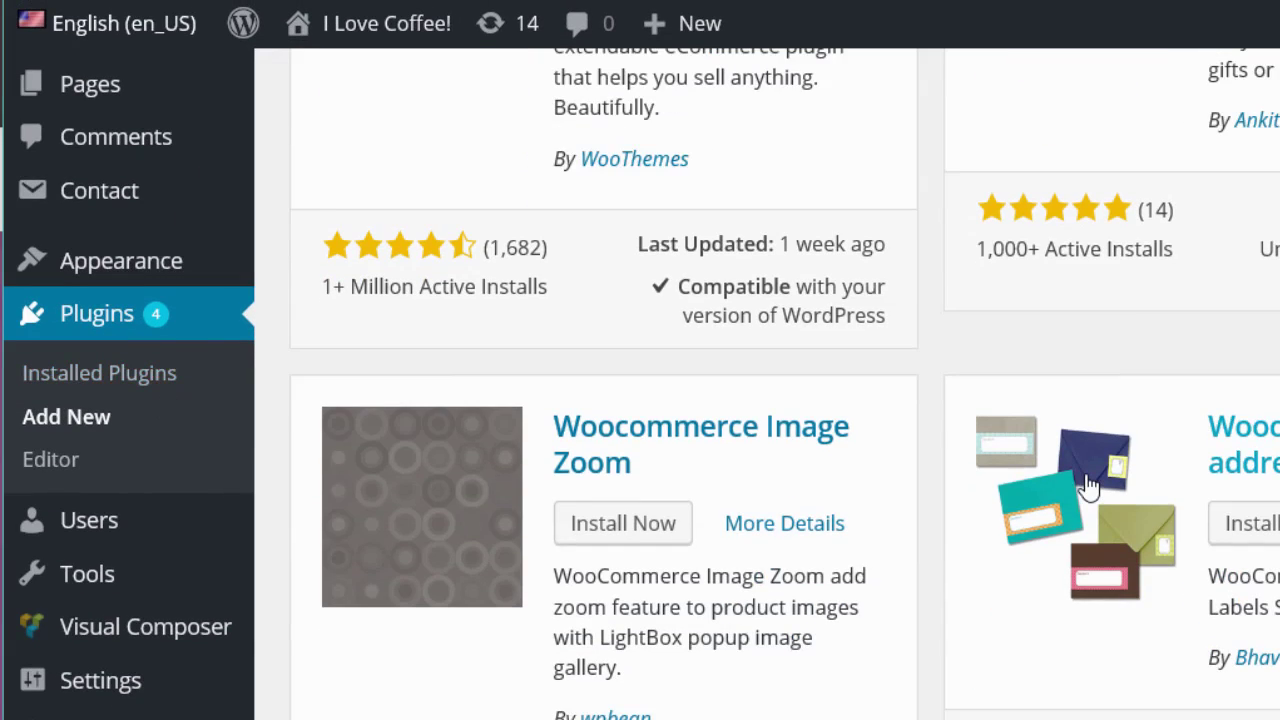